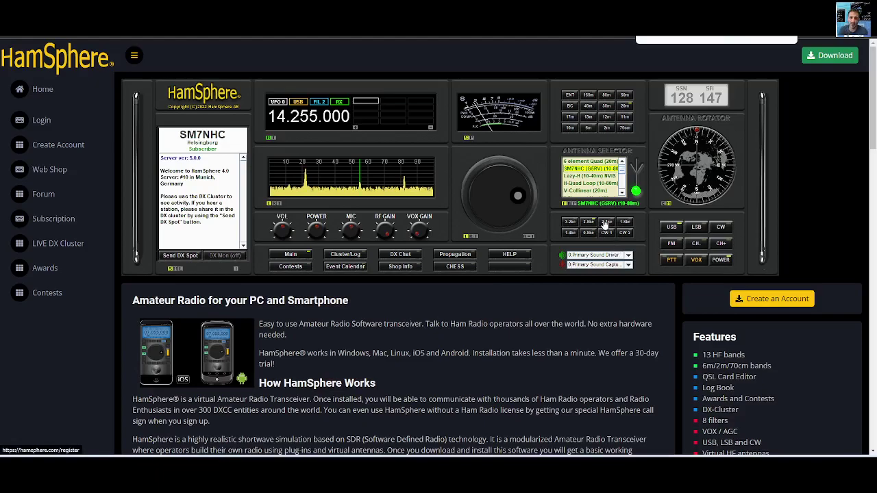
scroll(619, 228, down, 3)
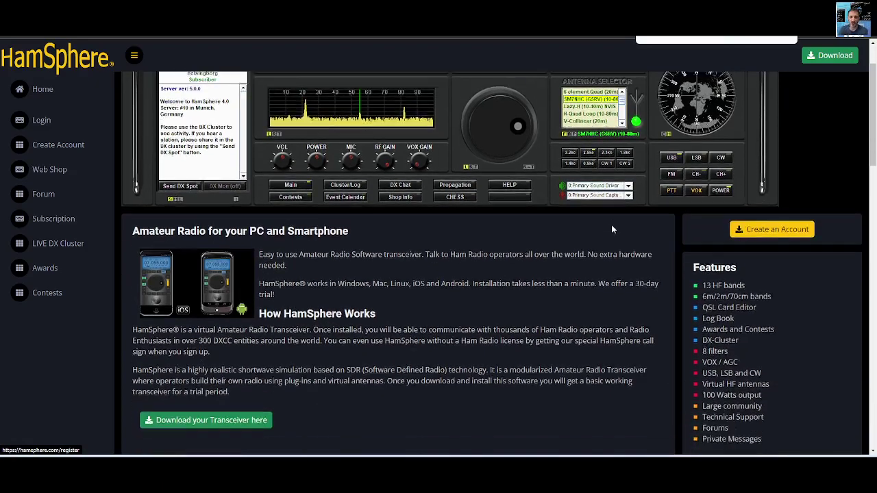
scroll(612, 227, up, 3)
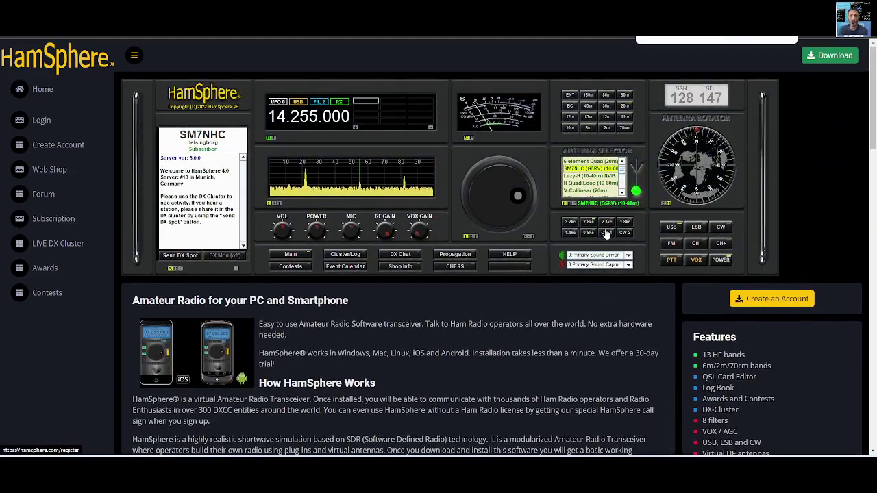
scroll(606, 234, down, 1)
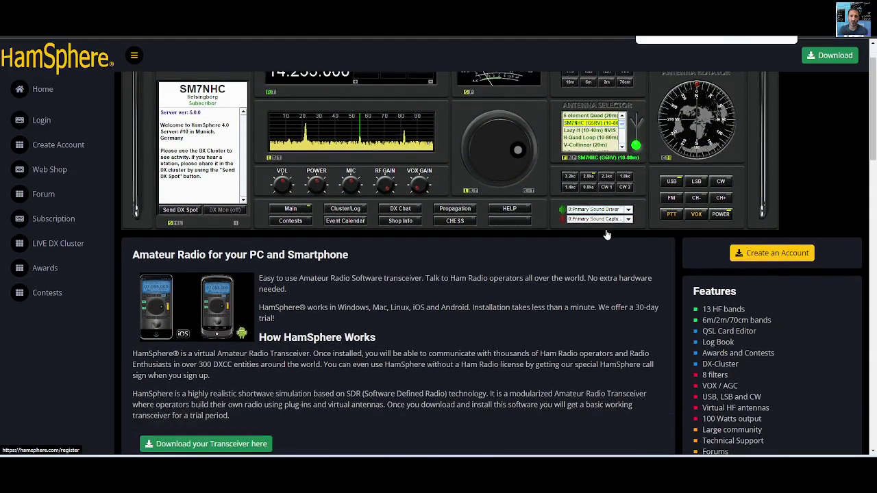
scroll(606, 235, up, 1)
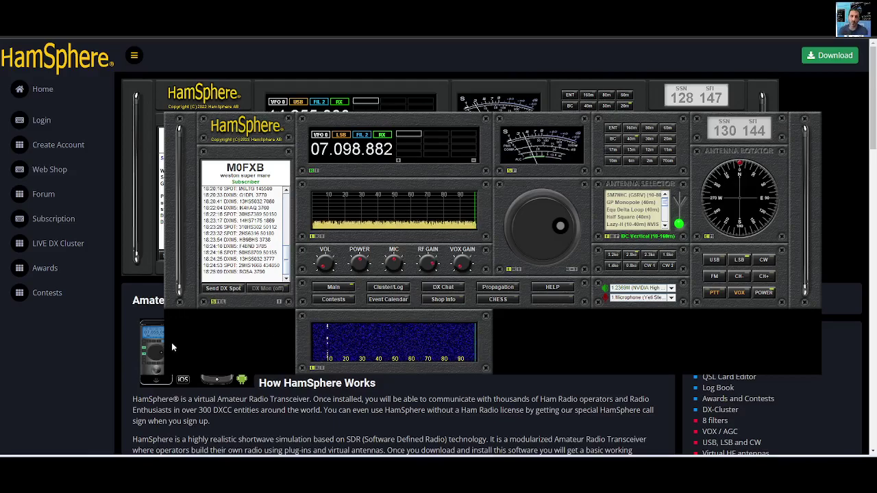
- Tune the transceiver to 7.009 MHz using the signal trace near the 10 mark on the waterfall
click(327, 351)
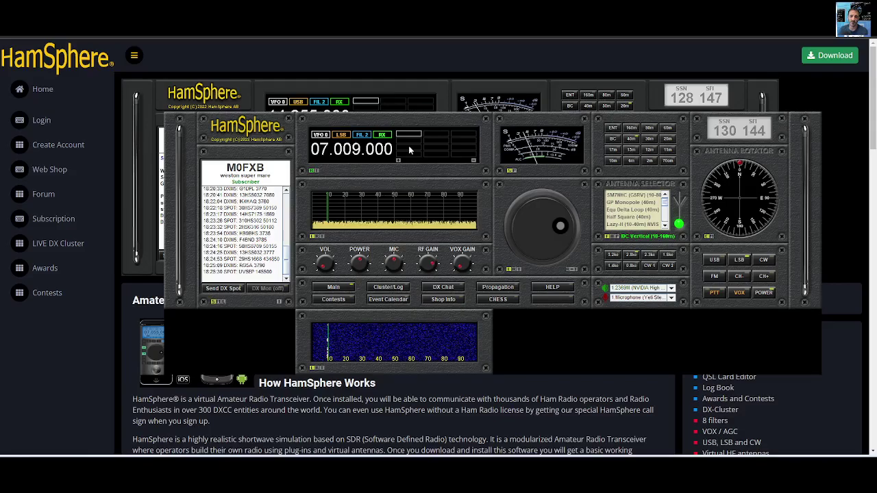
- Examine the HamSphere homepage, including the transceiver overview, features list, statistics and Realistic HF Propagation section
scroll(409, 149, up, 2)
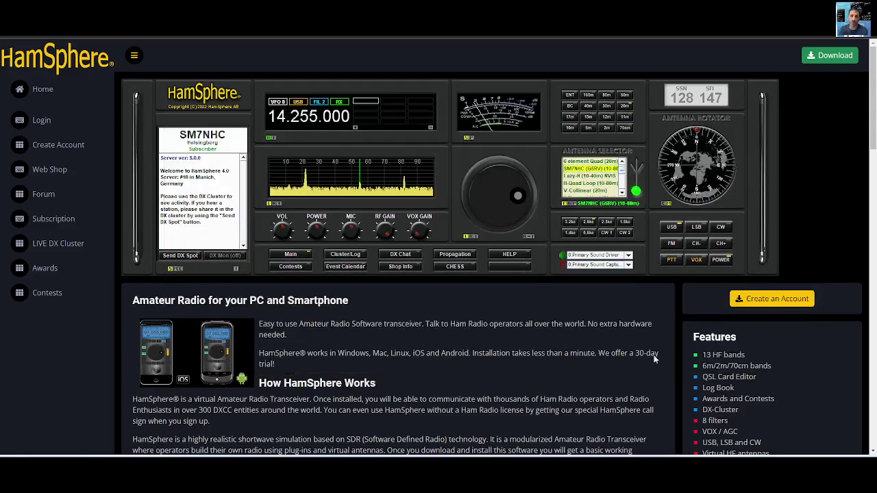
scroll(622, 322, down, 10)
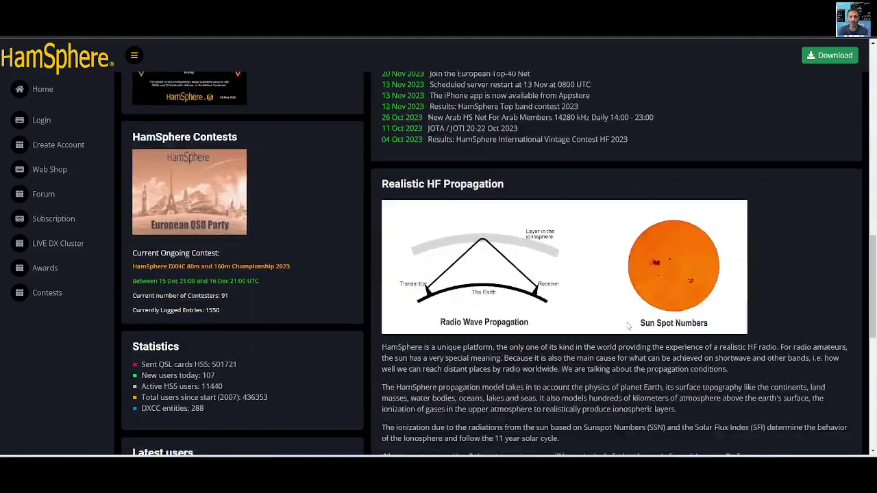
scroll(627, 327, down, 1)
scroll(630, 325, down, 3)
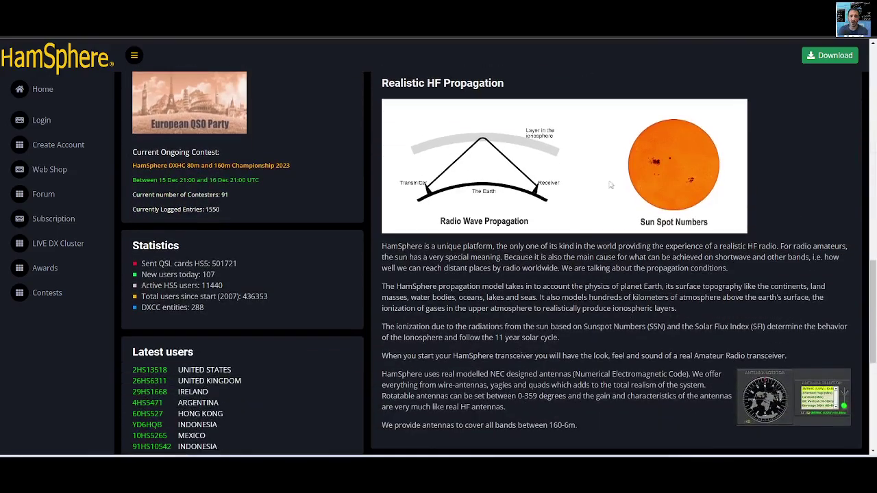
scroll(525, 281, up, 15)
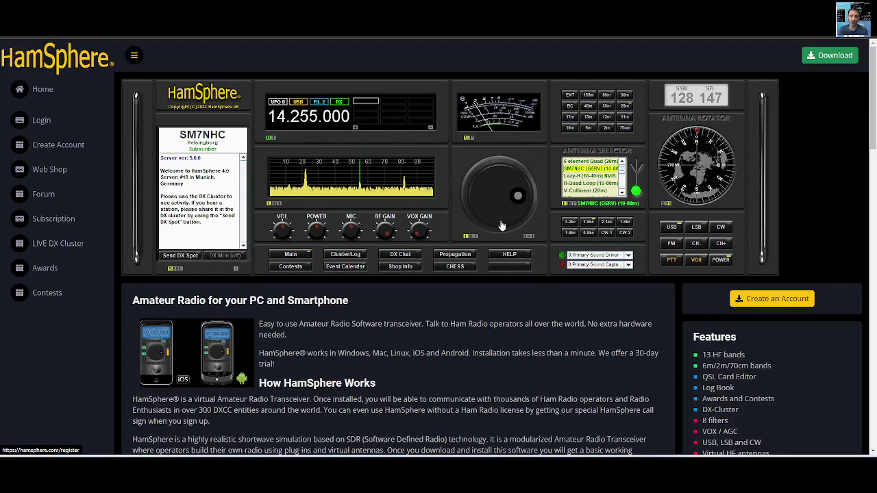
scroll(758, 195, down, 2)
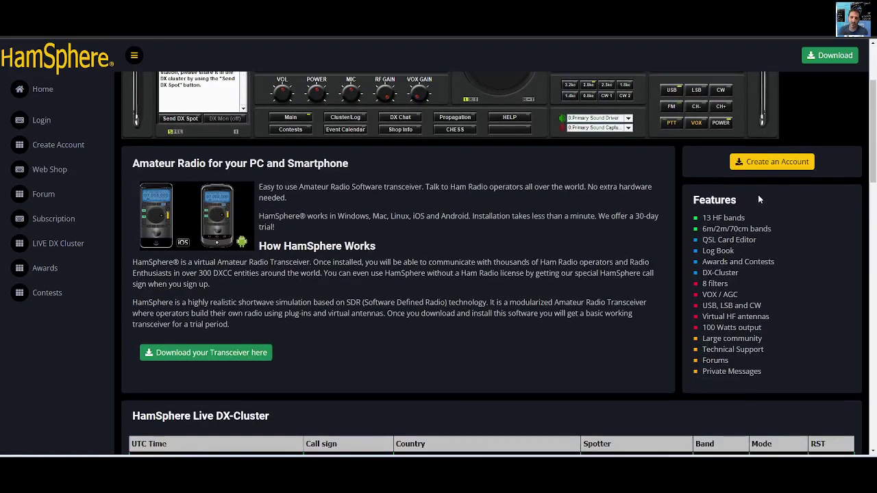
scroll(572, 248, up, 2)
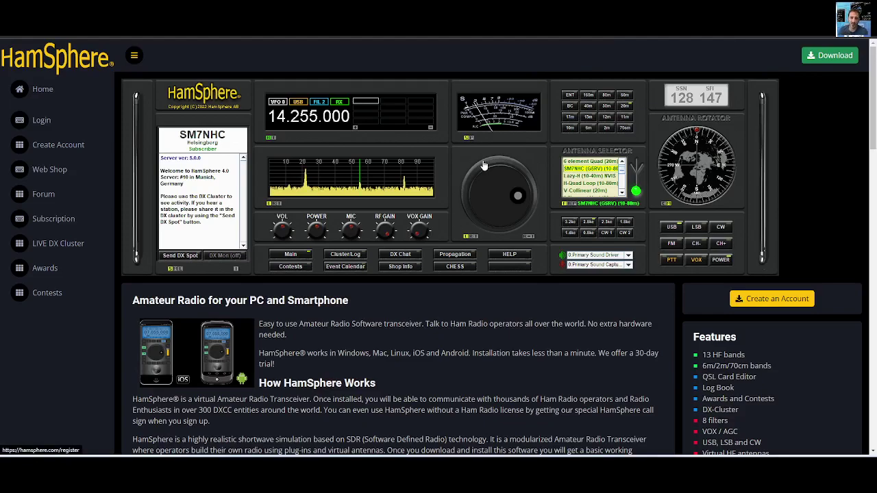
scroll(519, 157, down, 1)
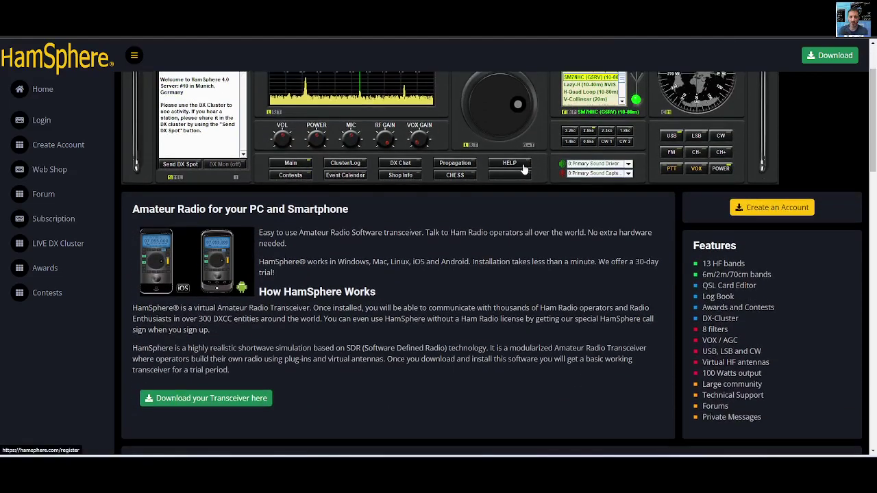
scroll(274, 254, up, 1)
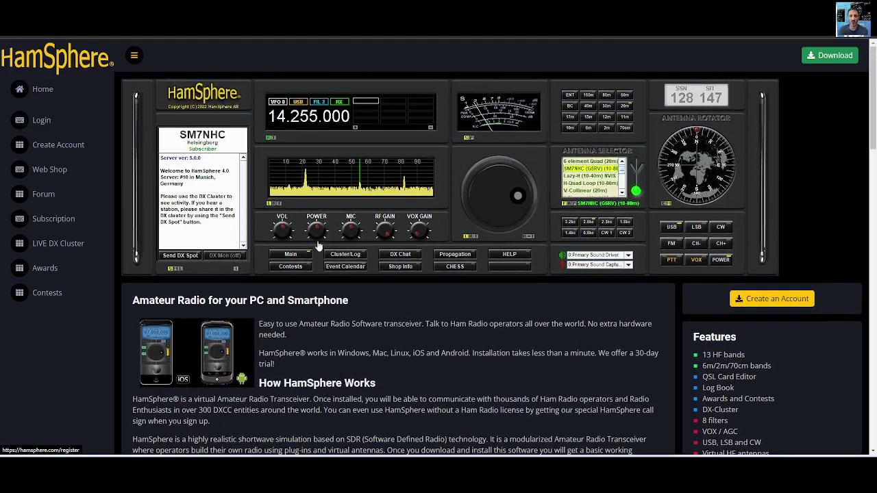
scroll(465, 213, down, 1)
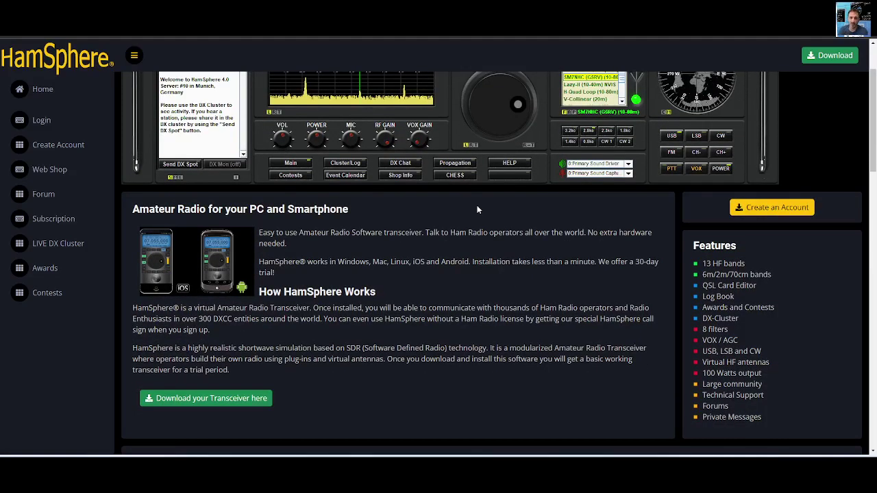
scroll(478, 212, up, 1)
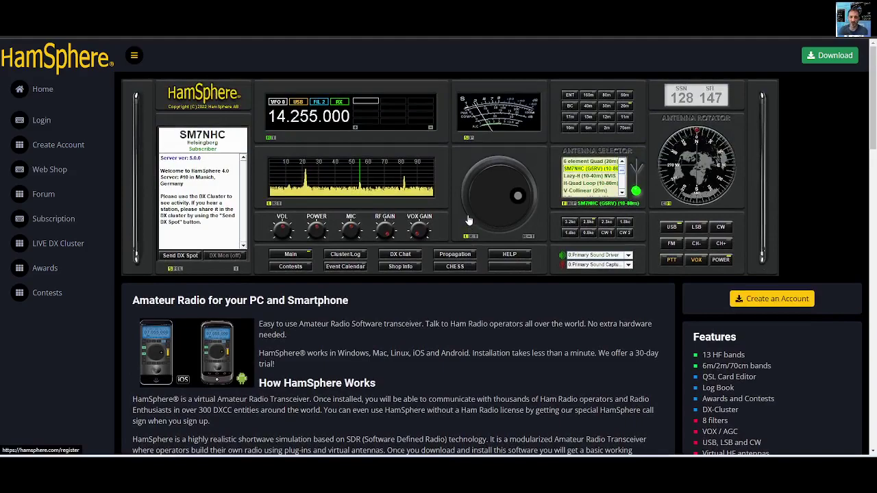
scroll(468, 220, down, 1)
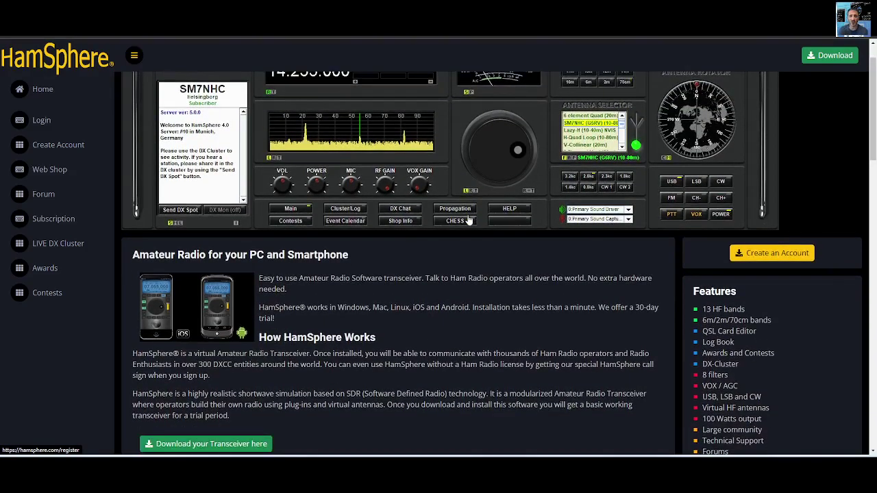
scroll(479, 218, down, 1)
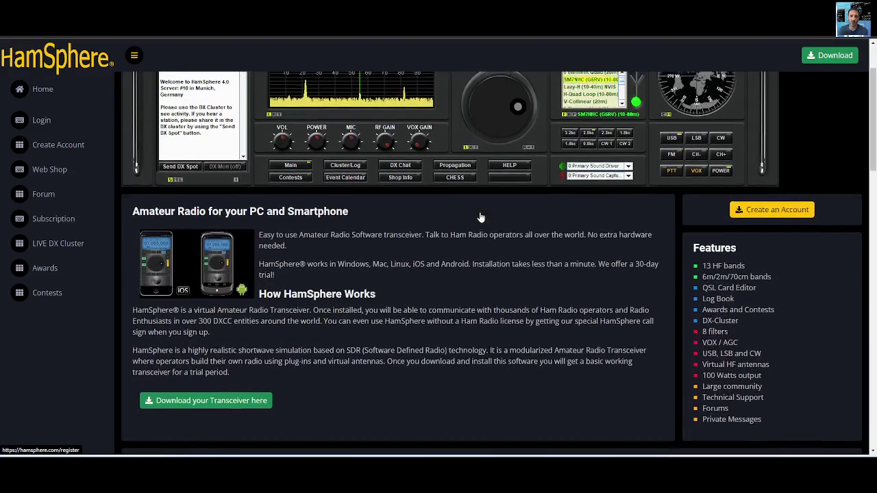
scroll(481, 218, up, 2)
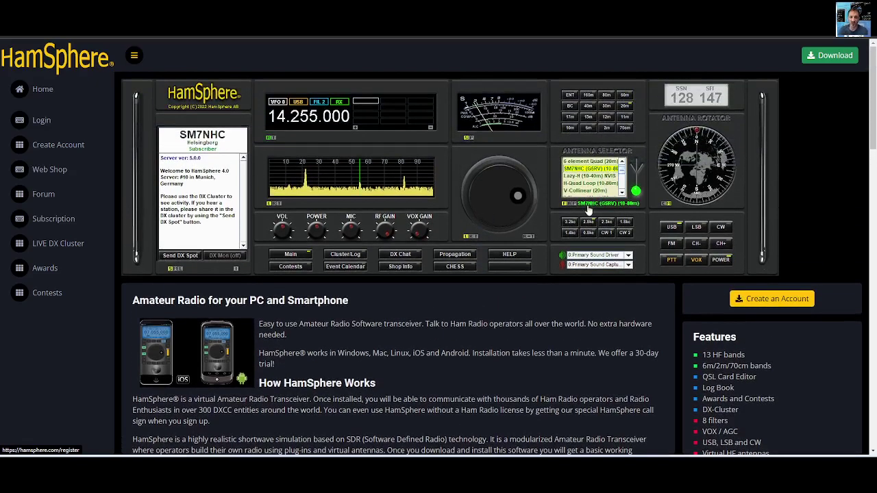
- Switch the transceiver to the 2 m band
click(607, 131)
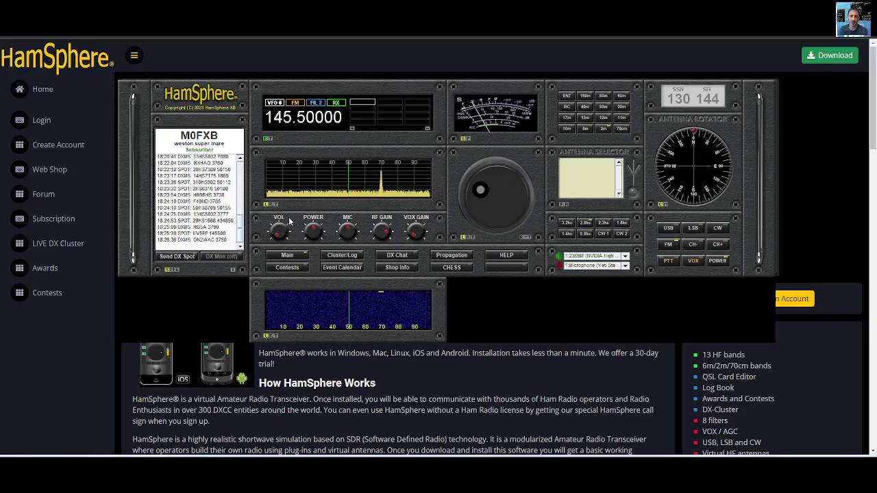
- Look through the transceiver's contest information, event calendar and DX cluster pages
click(293, 268)
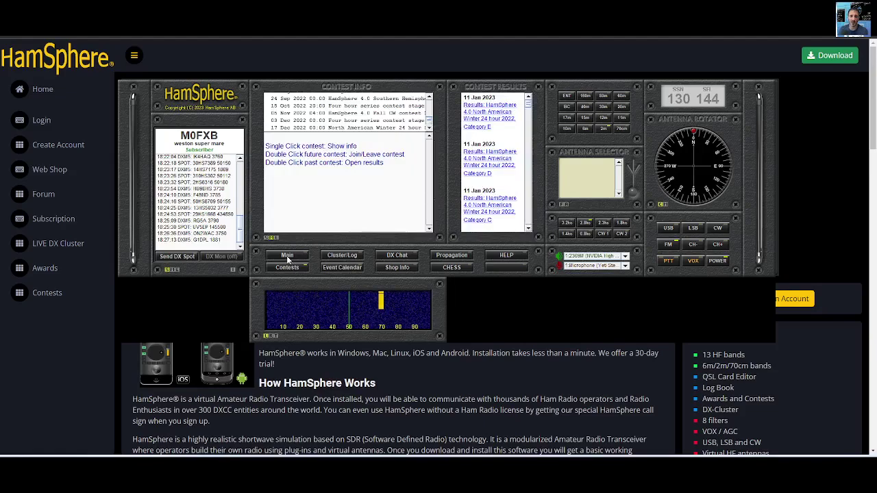
click(286, 255)
click(348, 270)
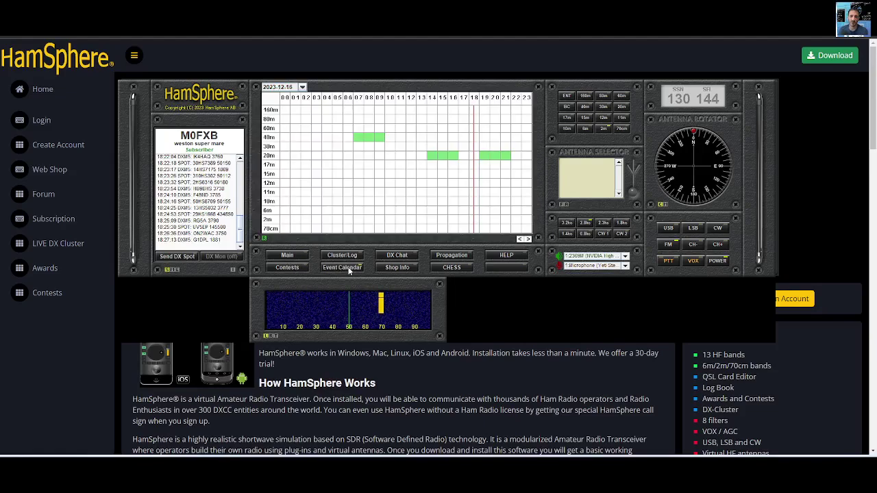
click(349, 258)
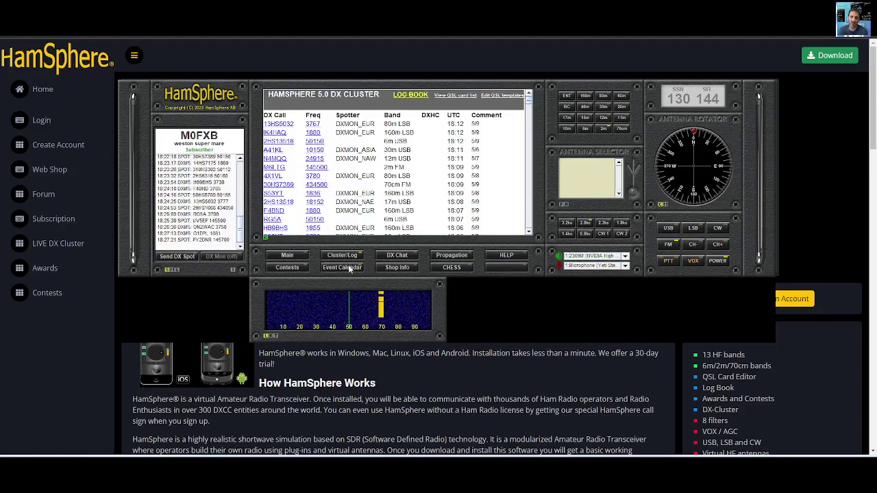
click(344, 269)
click(345, 257)
click(346, 268)
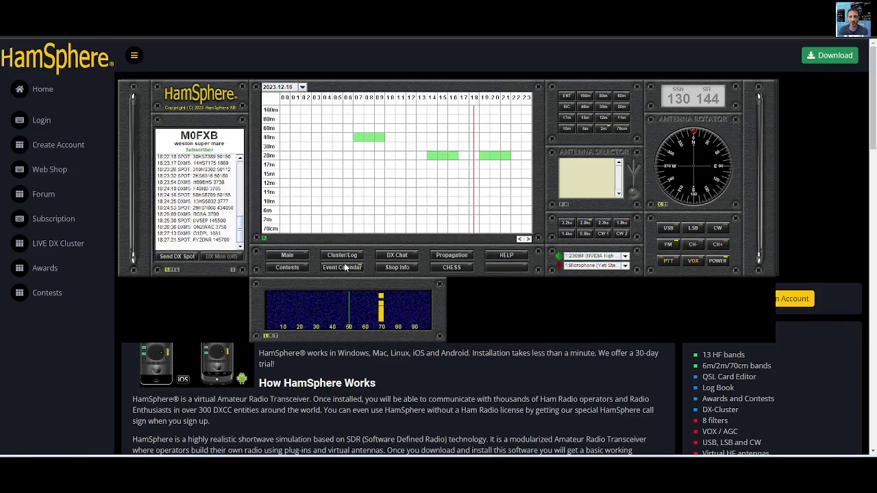
- Look through the transceiver's shop, DX chat, propagation and chess pages
click(398, 268)
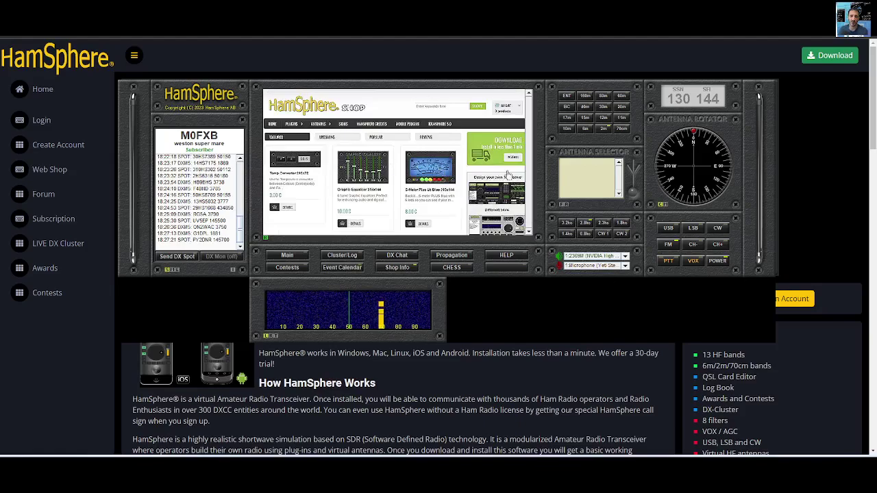
click(398, 257)
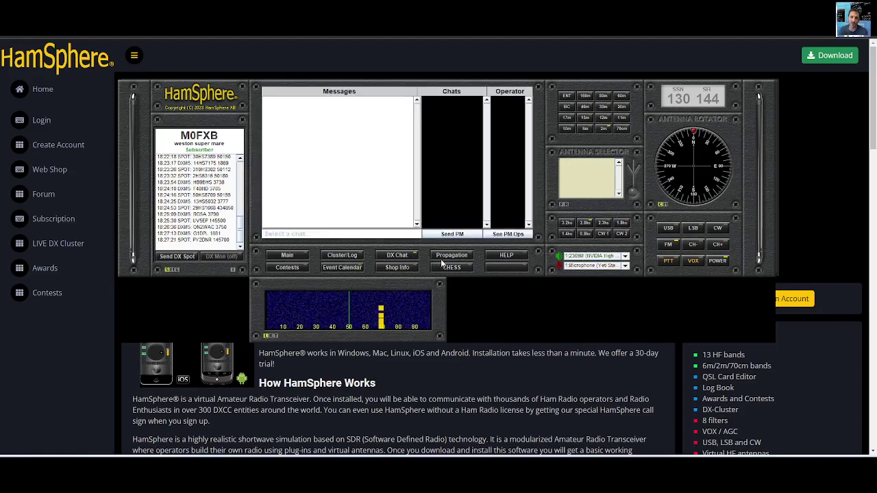
click(446, 256)
click(397, 256)
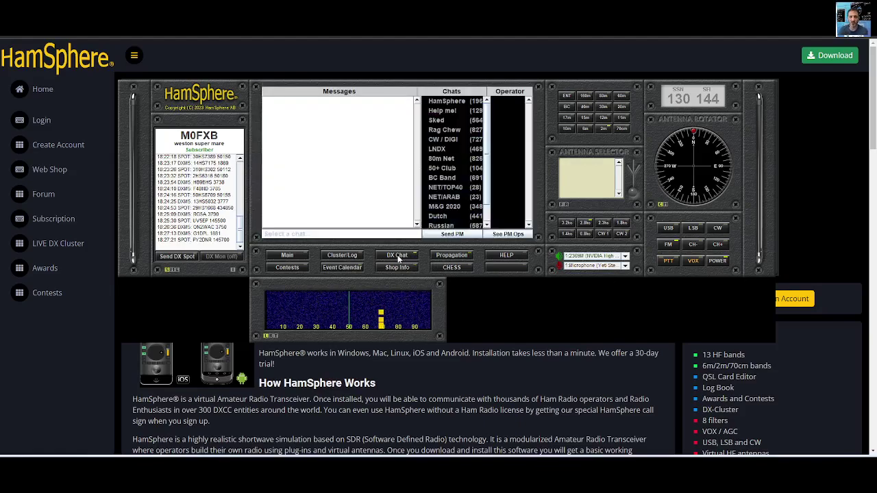
click(450, 257)
click(396, 257)
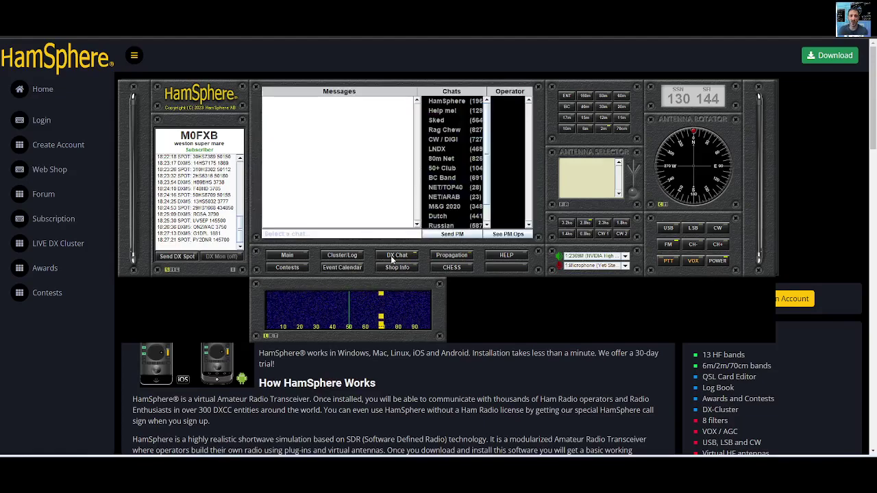
click(451, 257)
click(452, 267)
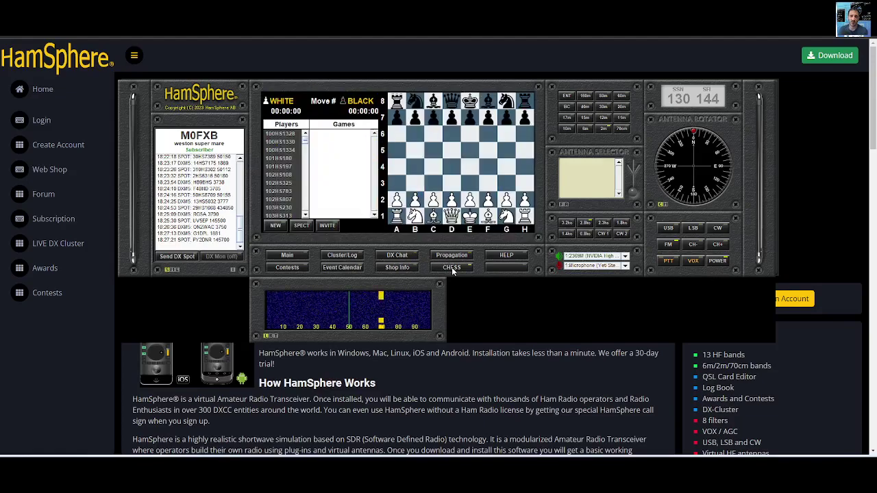
click(398, 256)
click(450, 257)
click(397, 256)
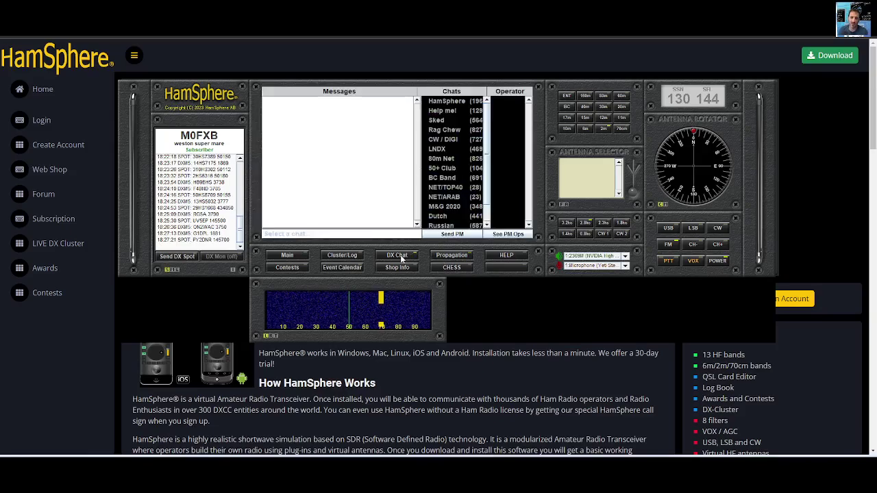
click(451, 257)
- Open the transceiver's help guide and read it from the VFO section through the LCD Display section
click(505, 256)
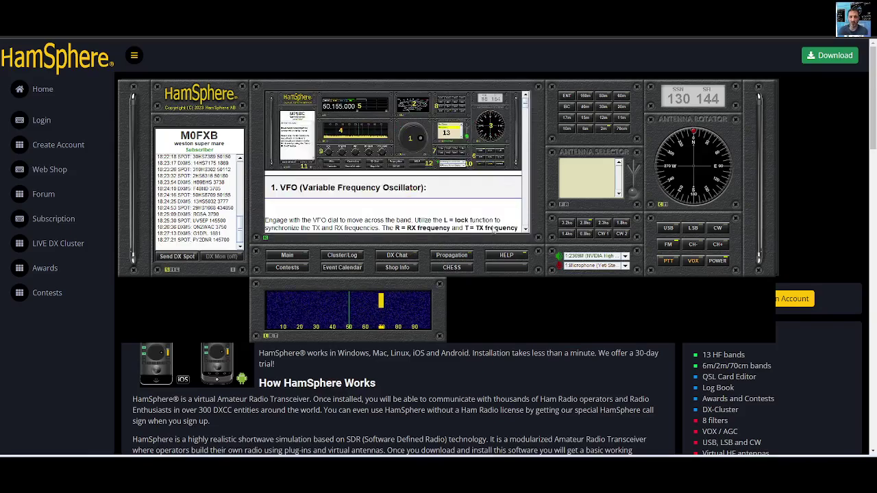
scroll(493, 229, down, 5)
scroll(470, 173, up, 5)
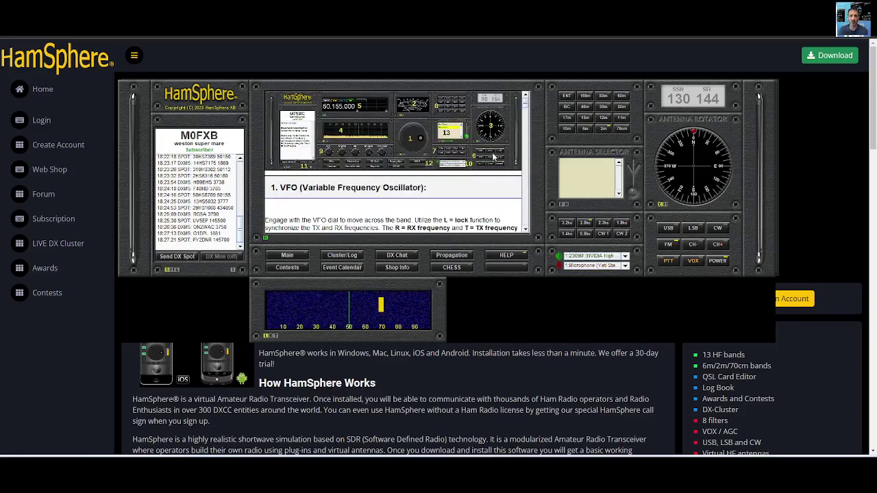
scroll(495, 159, down, 1)
scroll(496, 161, down, 3)
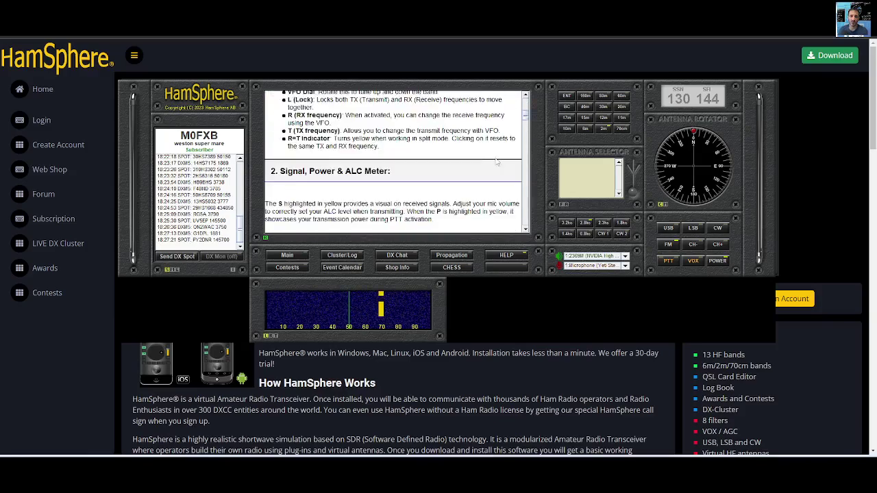
scroll(498, 159, down, 4)
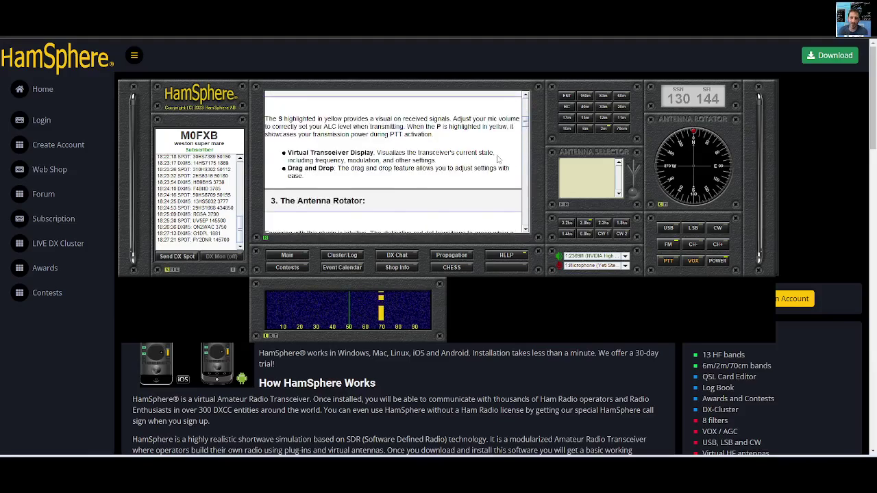
scroll(499, 159, down, 2)
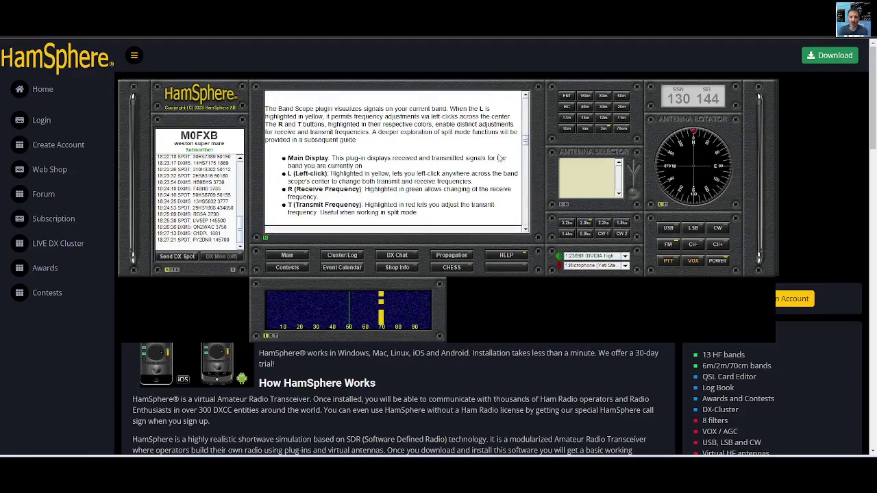
scroll(499, 158, up, 1)
scroll(499, 158, down, 4)
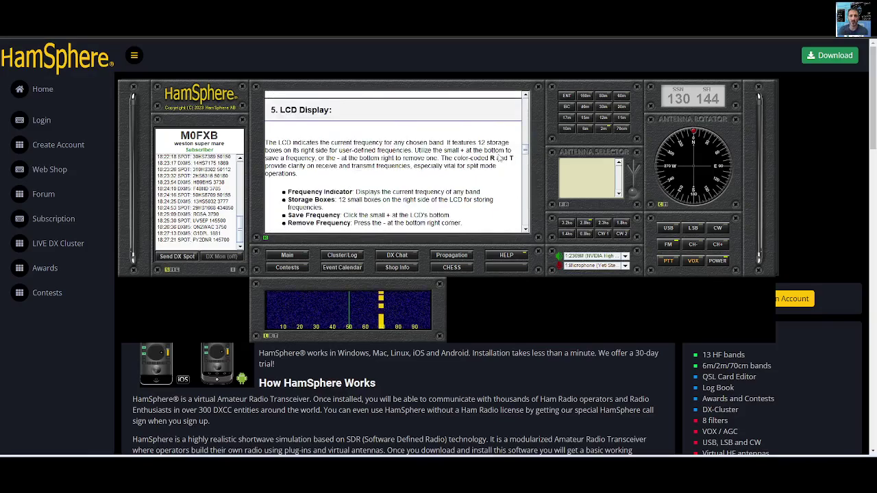
- Read the help guide through the Antenna Selector section and return to the main transceiver view
scroll(500, 158, down, 10)
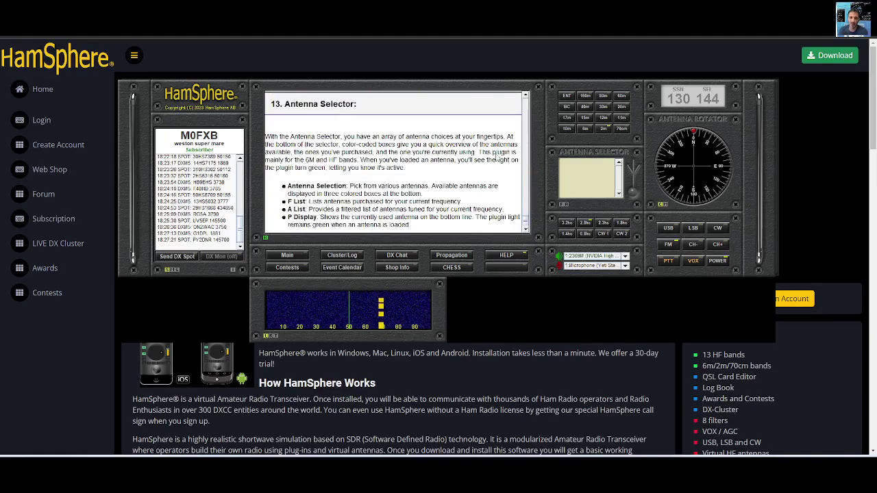
click(287, 255)
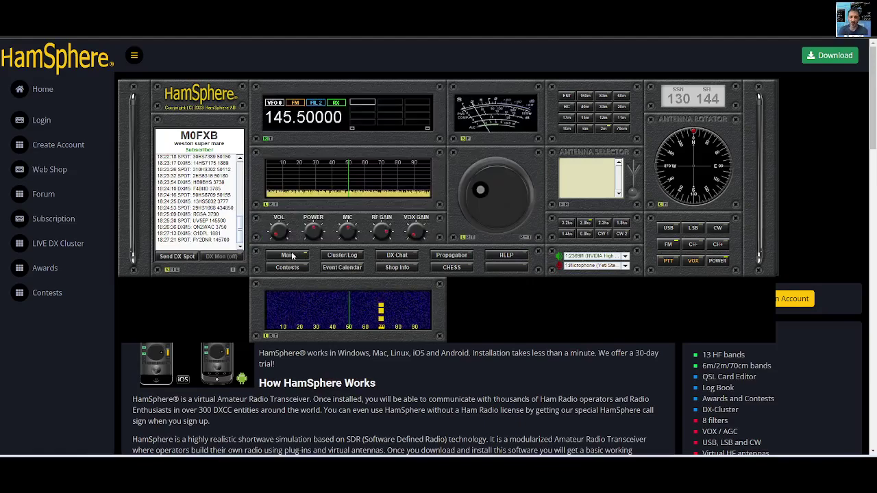
- Try to send a DX spot from the transceiver on 145.50000
click(180, 256)
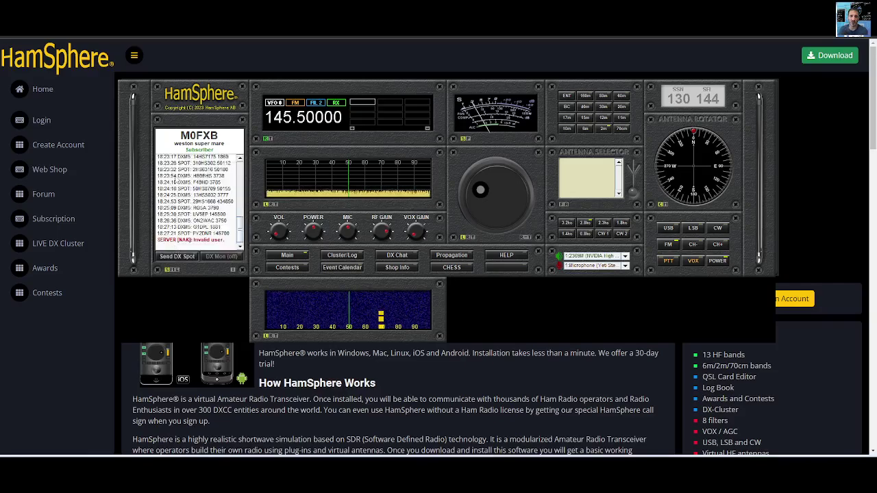
click(180, 257)
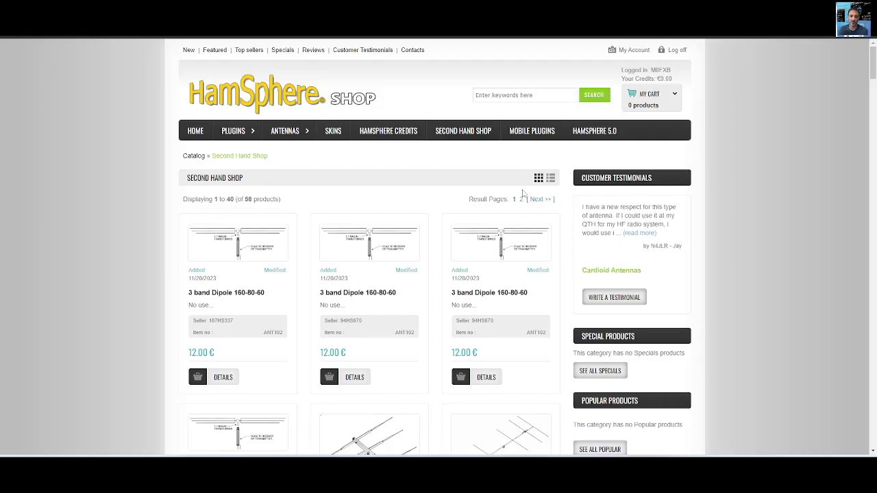
- Look over the HamSphere shop's Second Hand Shop page and open the All Purpose Modules plugin category
scroll(491, 240, down, 3)
scroll(491, 240, up, 3)
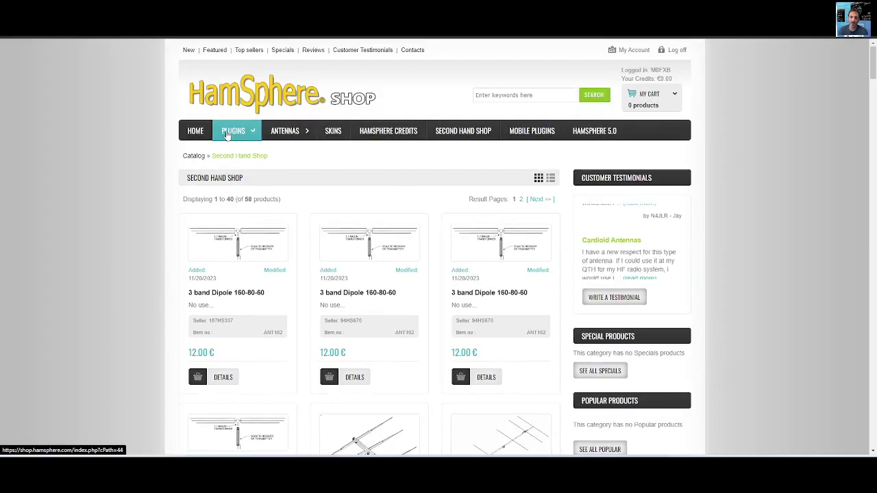
mouse_move(230, 133)
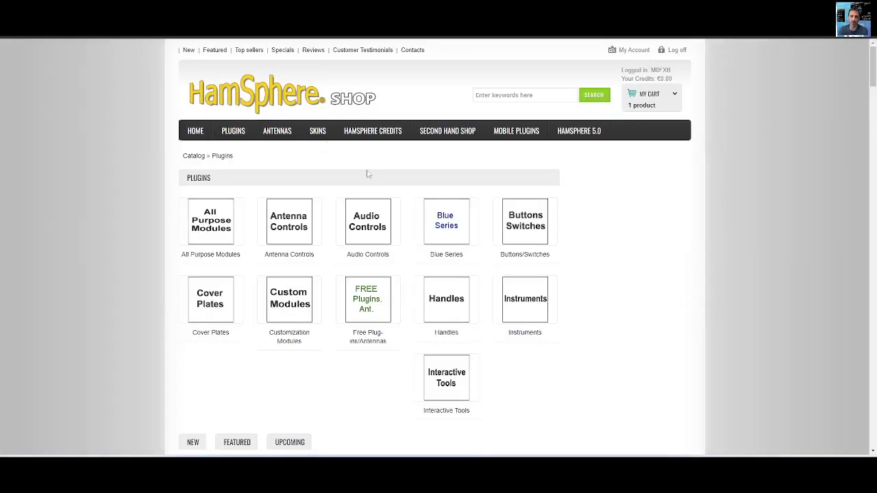
click(212, 228)
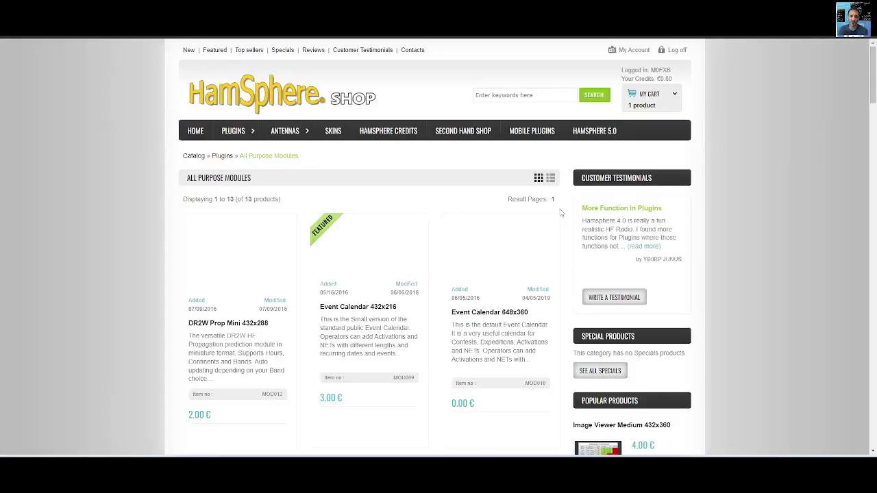
- Look over the first All Purpose Modules products, including the propagation, event calendar, GrayLine Map and Image Viewer plugins
scroll(515, 226, down, 1)
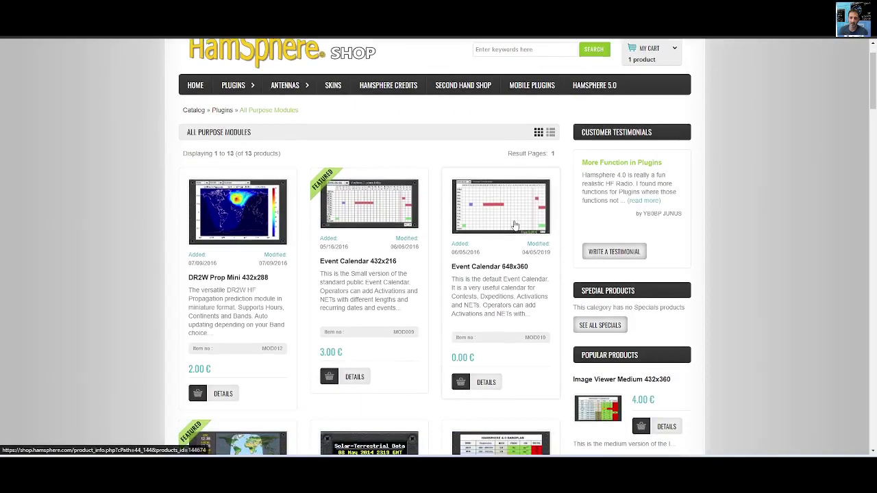
scroll(515, 225, down, 3)
scroll(515, 225, up, 4)
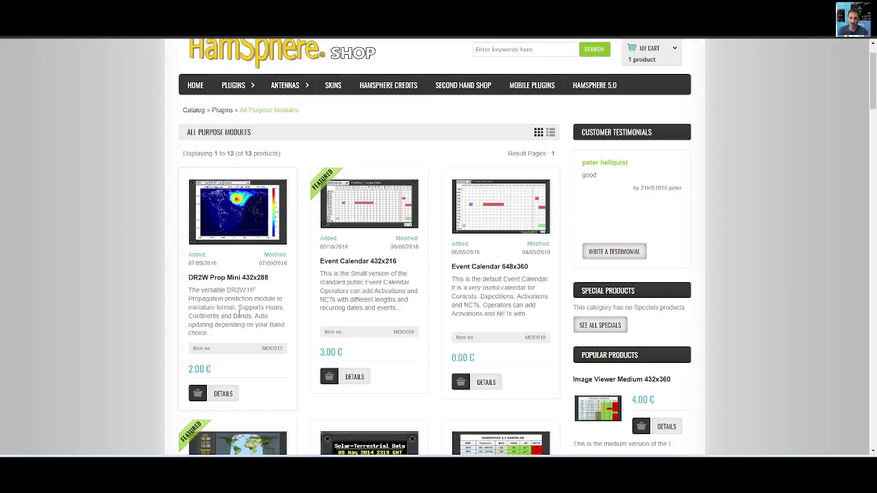
scroll(300, 255, down, 2)
scroll(352, 239, up, 3)
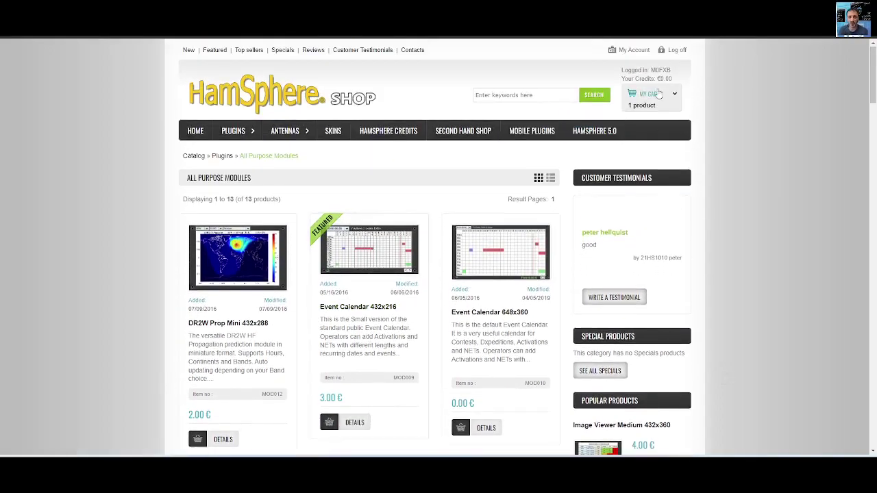
scroll(602, 182, down, 3)
scroll(603, 197, down, 1)
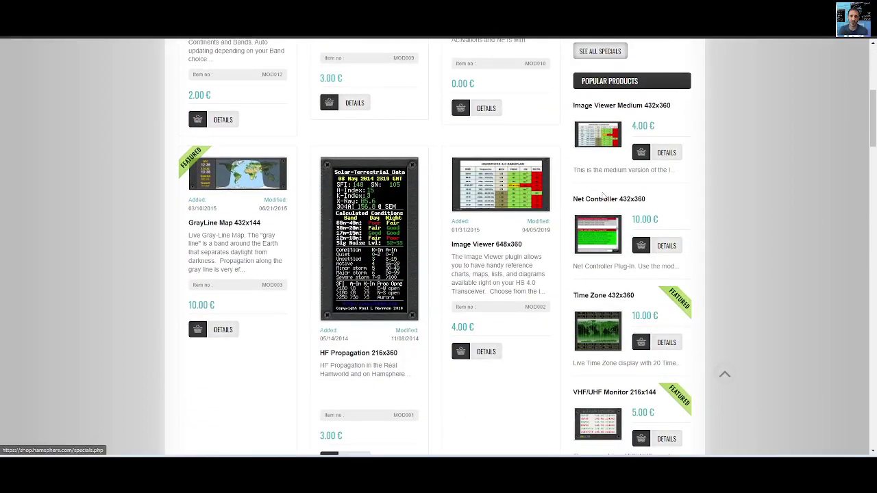
scroll(603, 196, down, 3)
scroll(602, 202, up, 5)
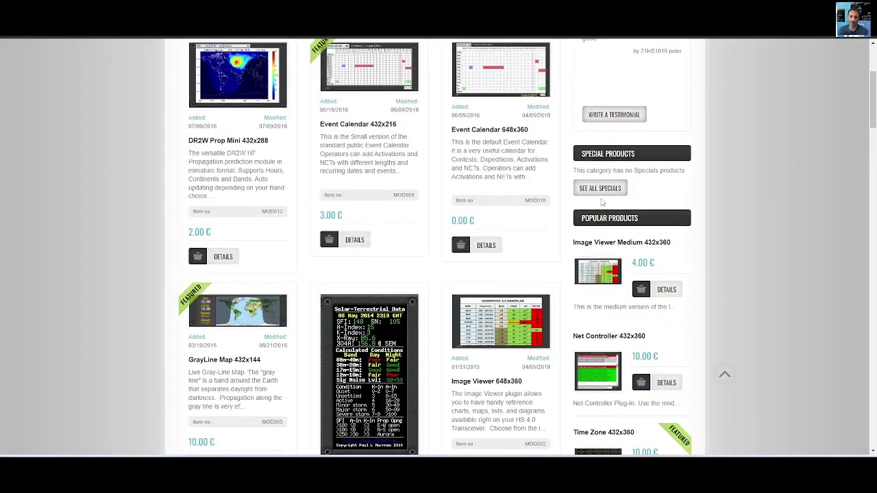
scroll(602, 202, up, 3)
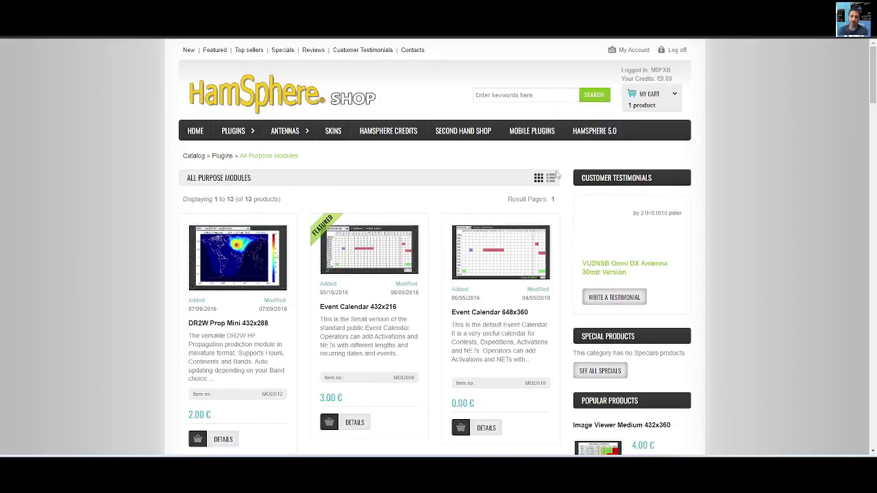
- Browse the All Purpose Modules list down to the Power Amp, Time Zone, VHF/UHF Monitor and World Map plugins
scroll(505, 239, down, 3)
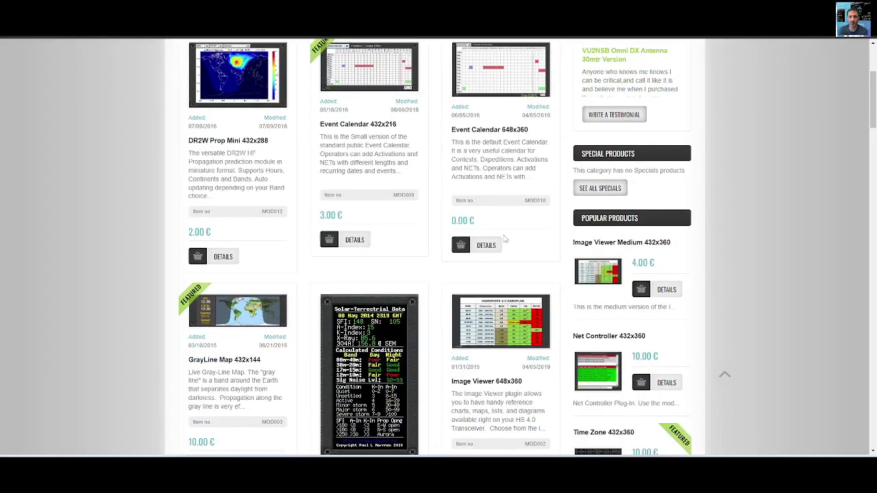
scroll(494, 256, down, 4)
scroll(497, 254, down, 4)
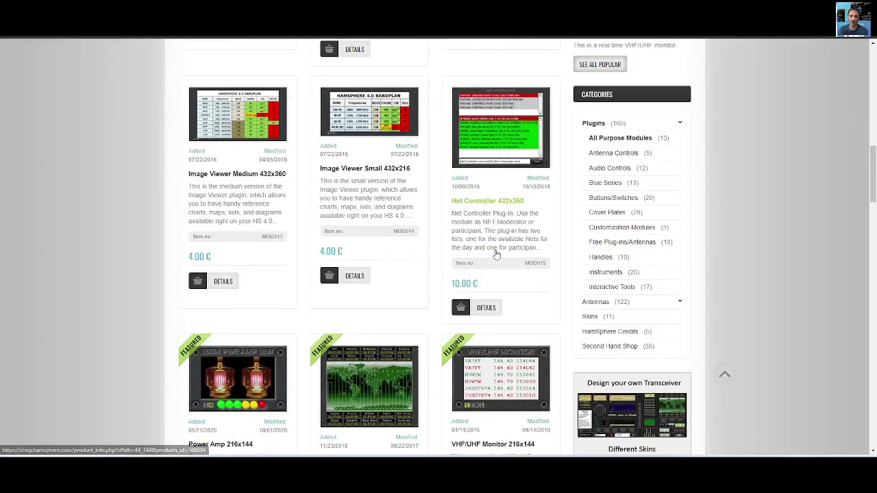
scroll(497, 256, down, 5)
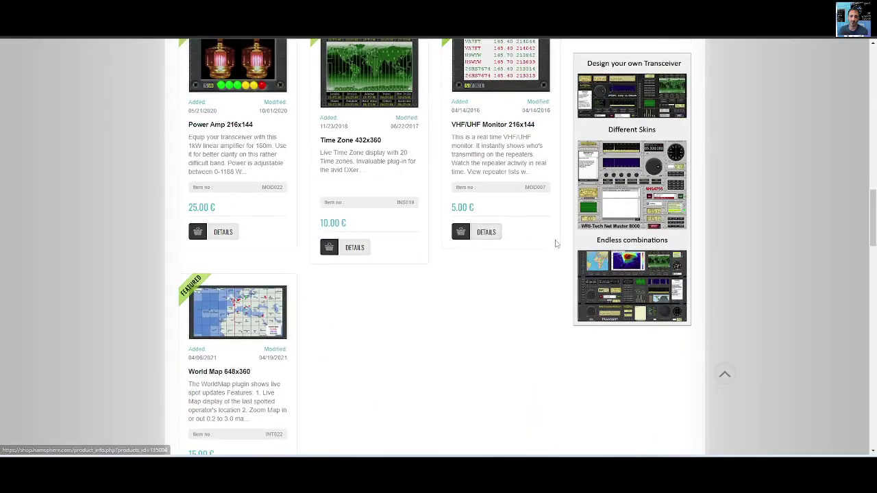
scroll(554, 245, up, 1)
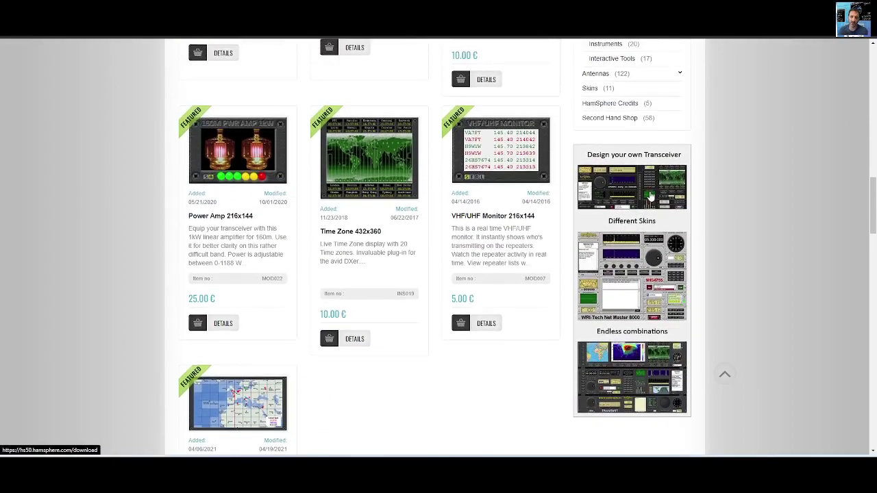
- View the HamSphere 5.0 download page through the Design your own Transceiver banner and return to the module list
click(651, 197)
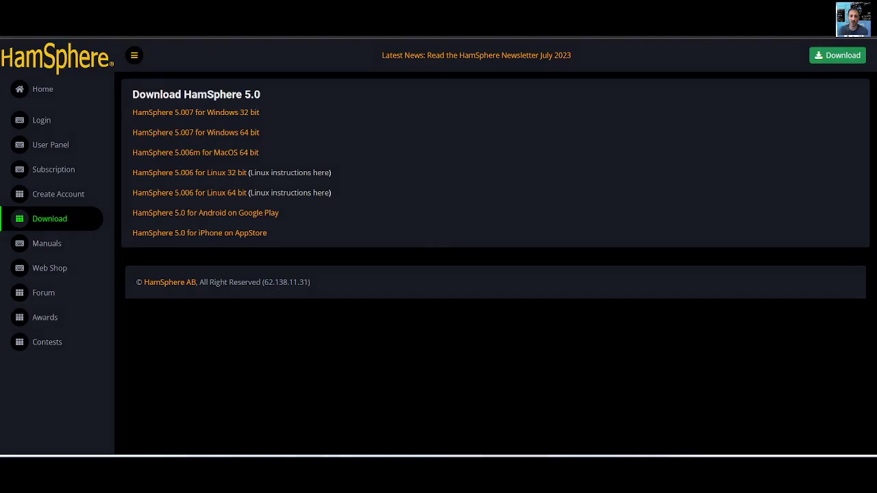
key(alt+Left)
scroll(470, 216, down, 10)
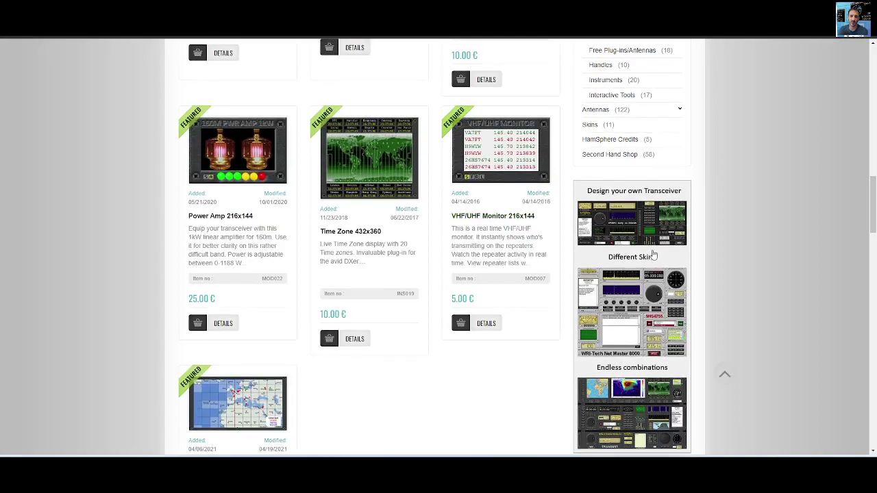
scroll(653, 254, up, 3)
key(alt+Left)
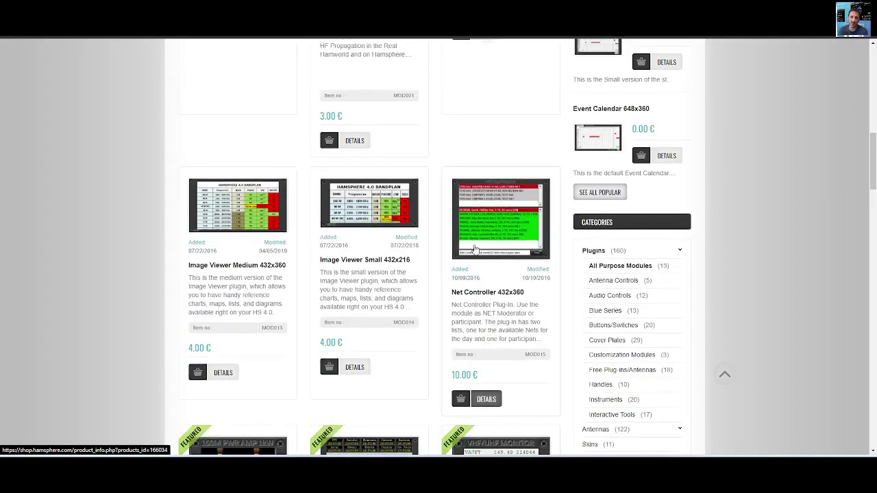
- Review the first products of the All Purpose Modules list again, back up to the page heading
scroll(476, 260, up, 5)
scroll(473, 254, up, 6)
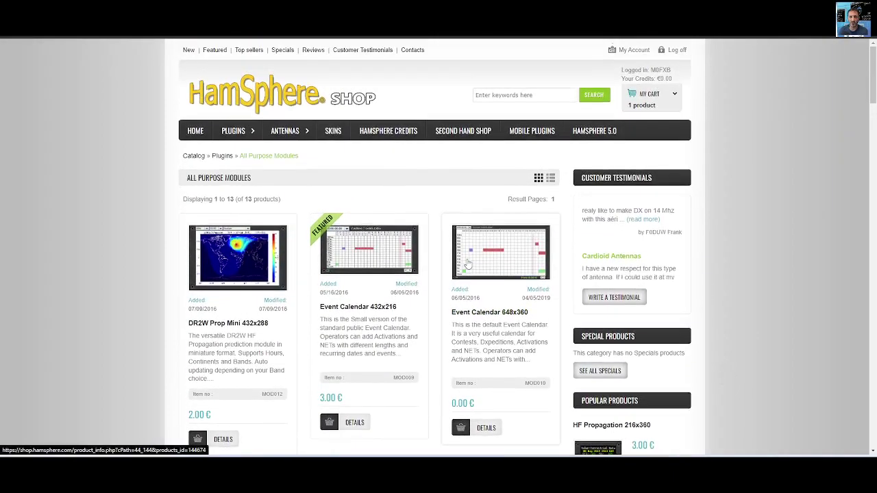
scroll(449, 206, down, 1)
scroll(449, 205, down, 2)
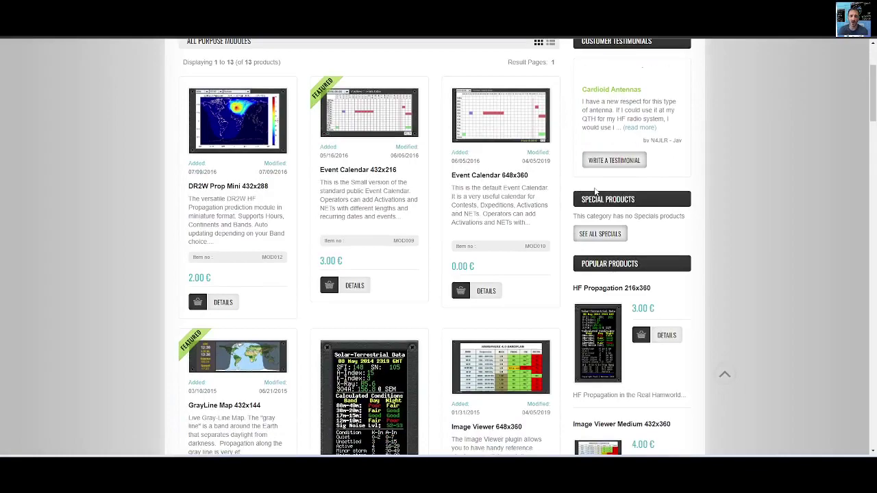
scroll(595, 192, up, 1)
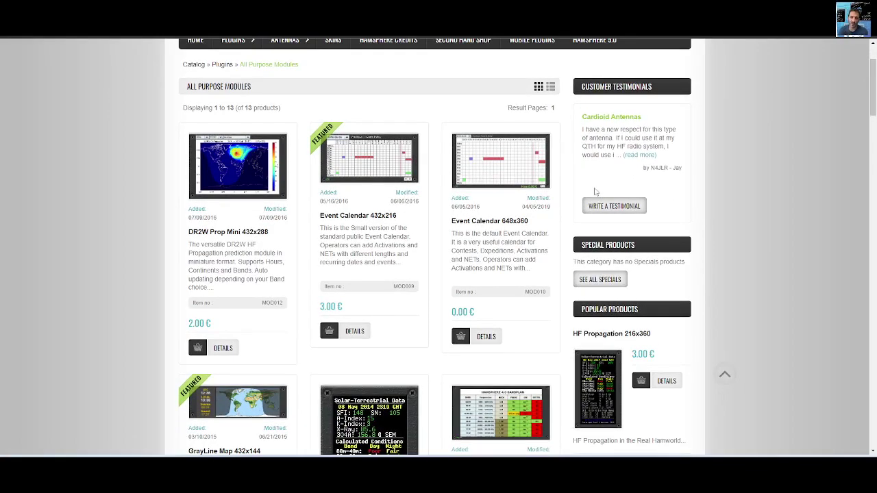
scroll(593, 194, up, 1)
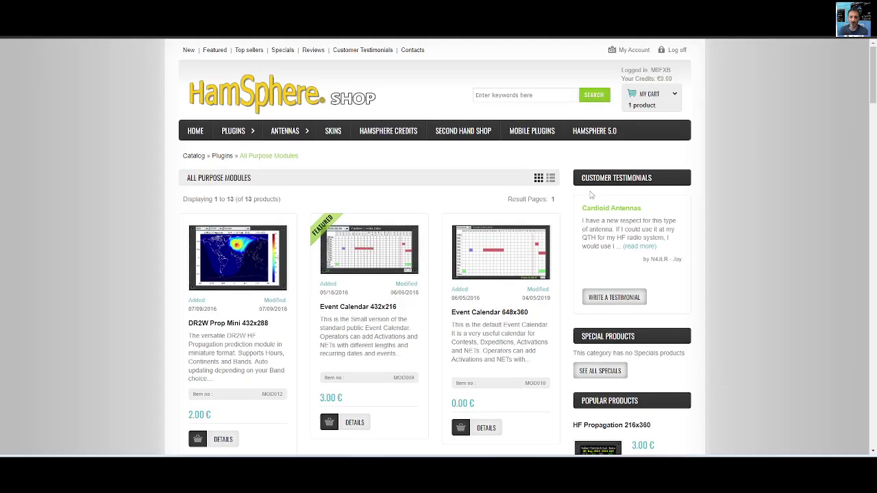
- Browse the shop's Featured Products from the Chess plugin to the SM7NHC Dipole and return to the page start
click(215, 51)
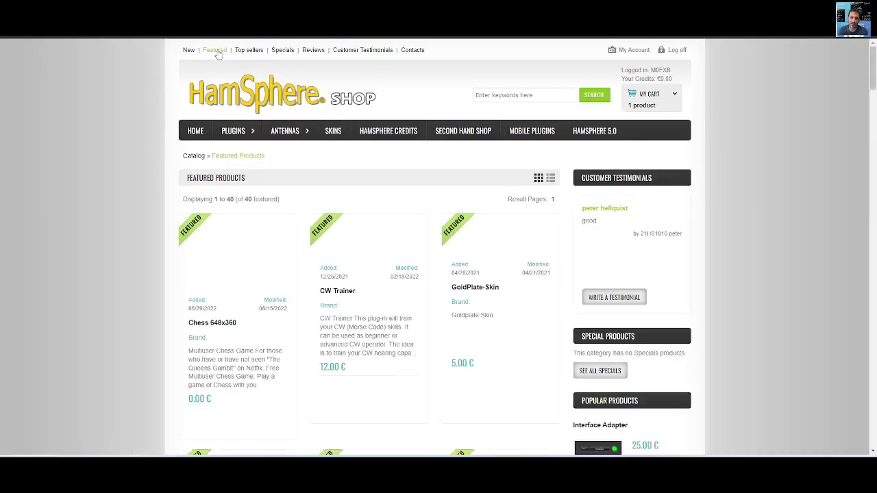
scroll(485, 212, down, 1)
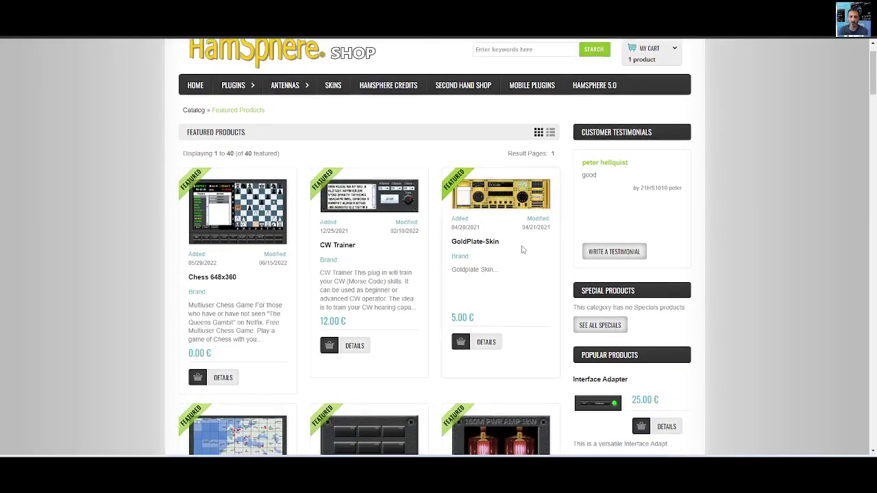
scroll(503, 255, down, 9)
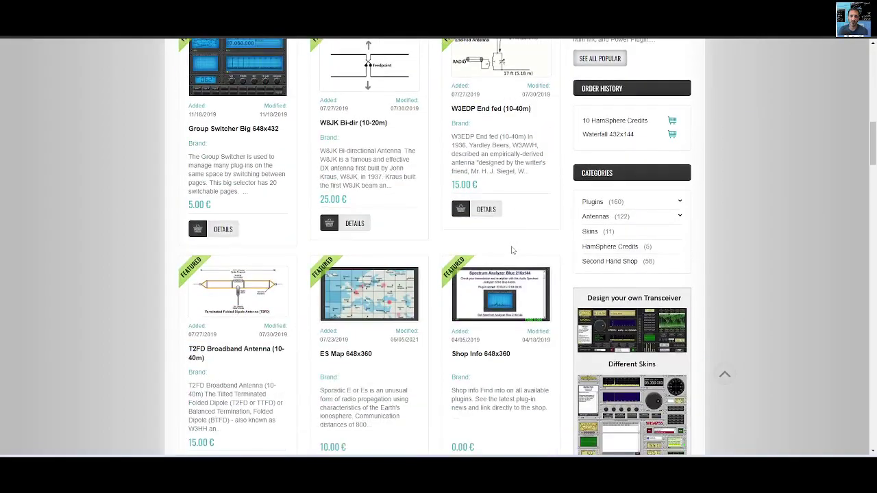
scroll(511, 250, down, 10)
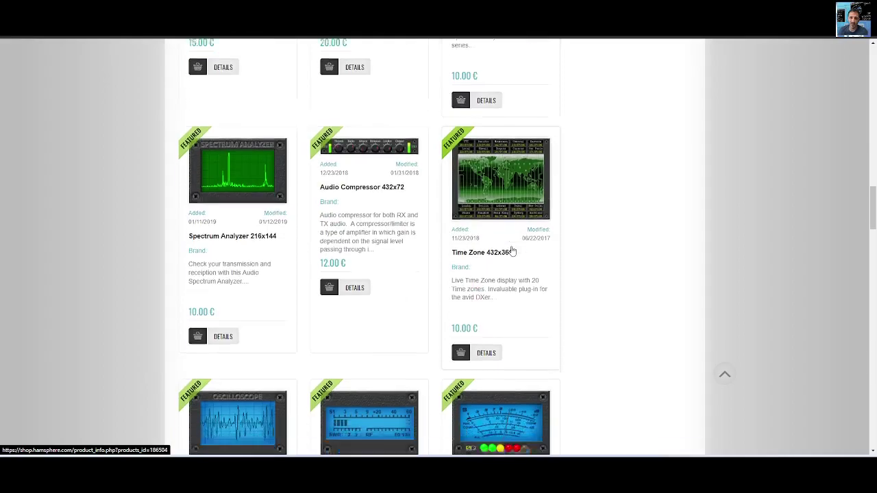
scroll(512, 252, down, 15)
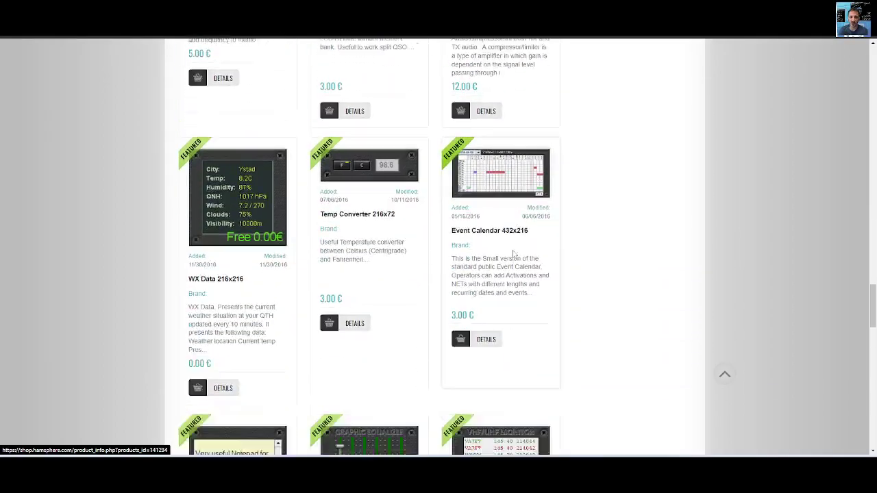
scroll(514, 253, down, 9)
scroll(514, 253, down, 3)
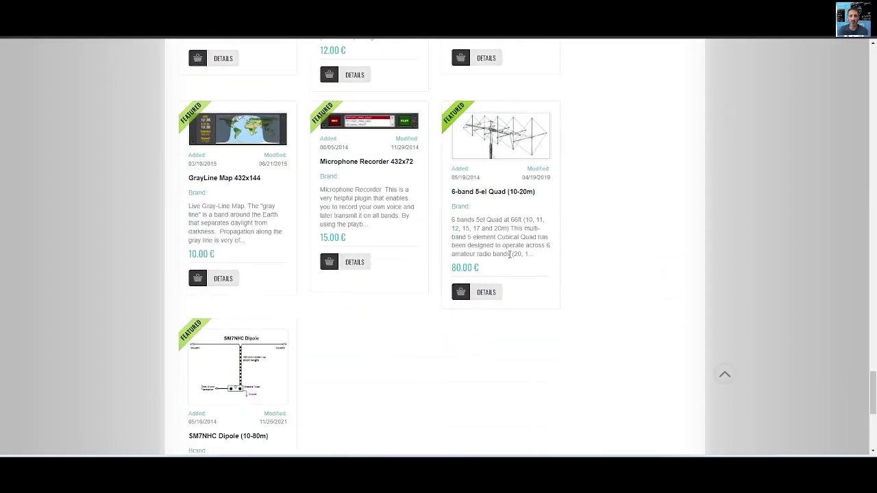
scroll(509, 255, up, 18)
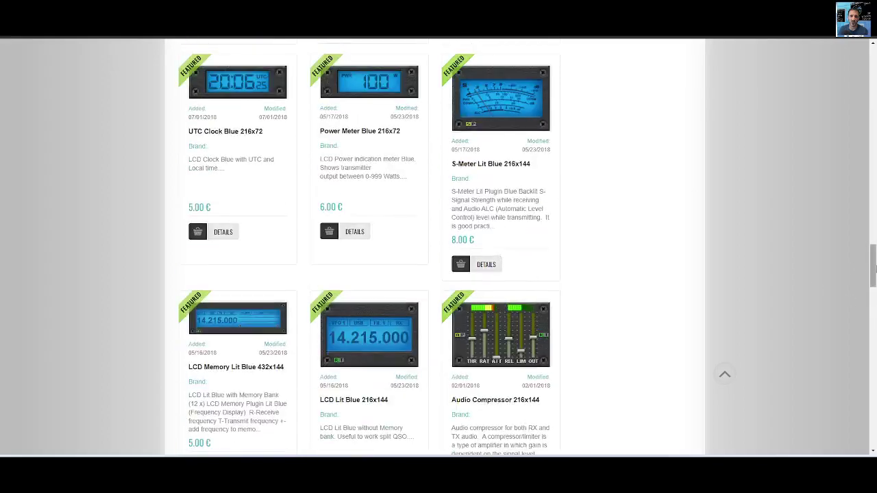
drag(873, 266, 873, 69)
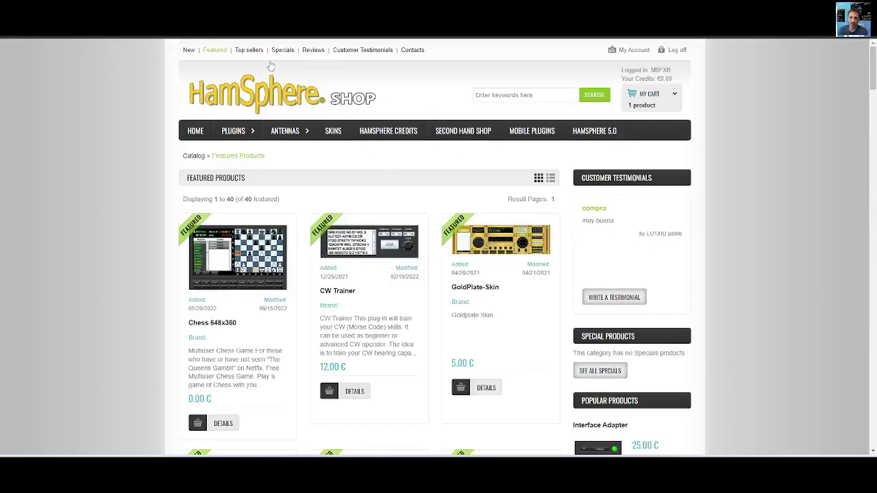
- View the shop's top sellers, examining the 20, 10 and 5 HamSphere Credits products
click(248, 52)
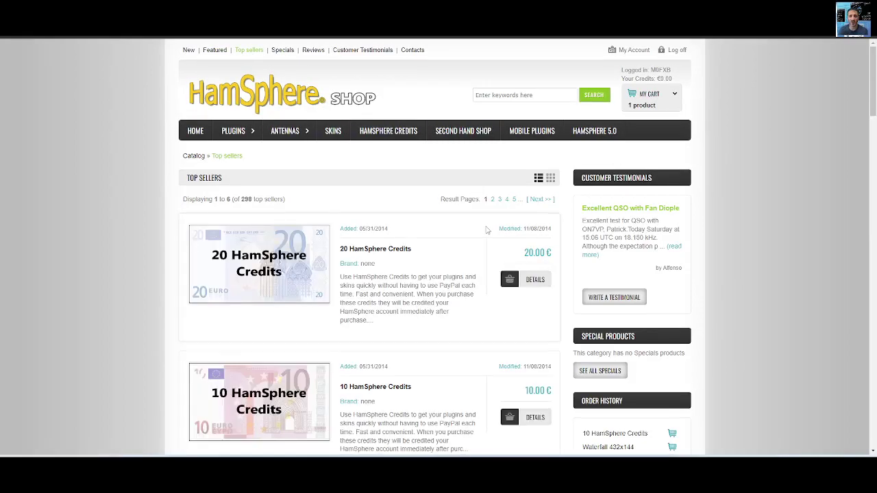
scroll(472, 257, down, 2)
scroll(470, 263, up, 1)
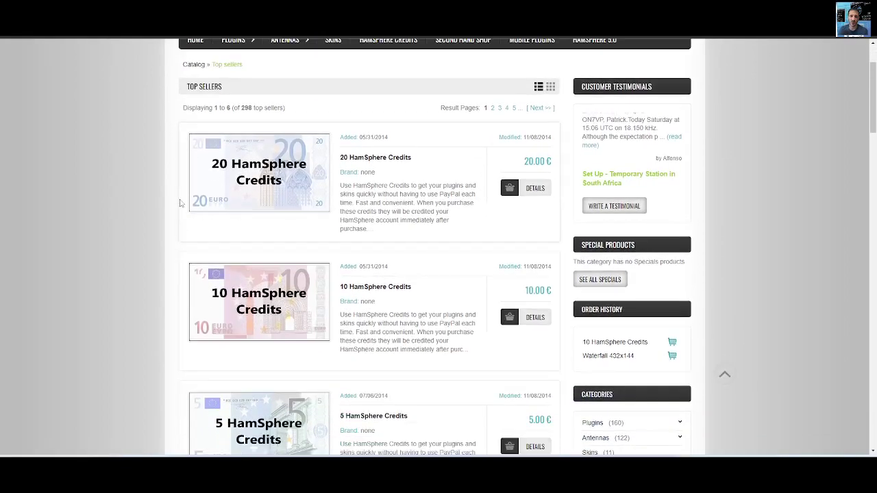
scroll(407, 313, down, 1)
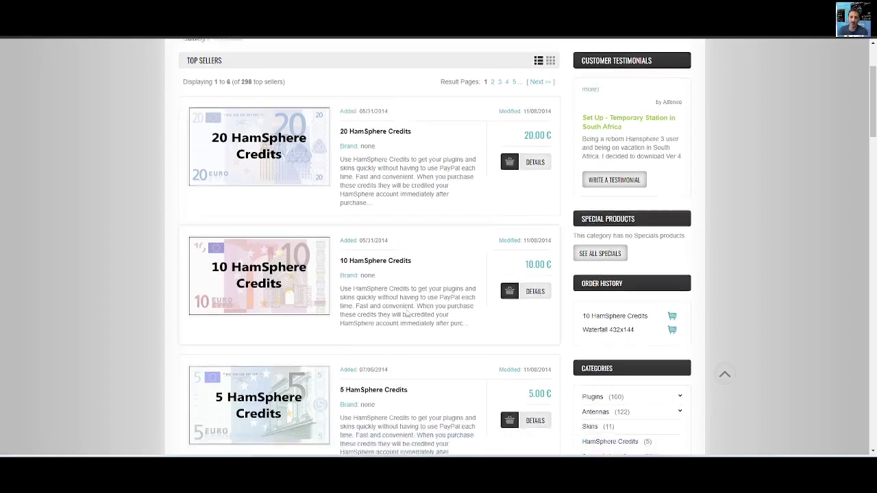
- Review the top sellers from the HamSphere Credits products down to Mini Statistics 216x144 and WX Data 216x216
scroll(406, 313, down, 3)
scroll(406, 313, down, 3)
scroll(408, 313, up, 5)
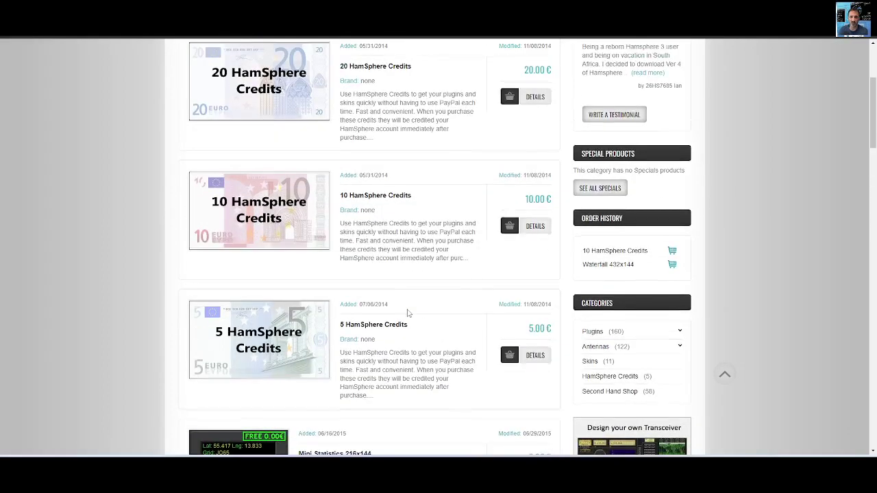
scroll(407, 313, up, 3)
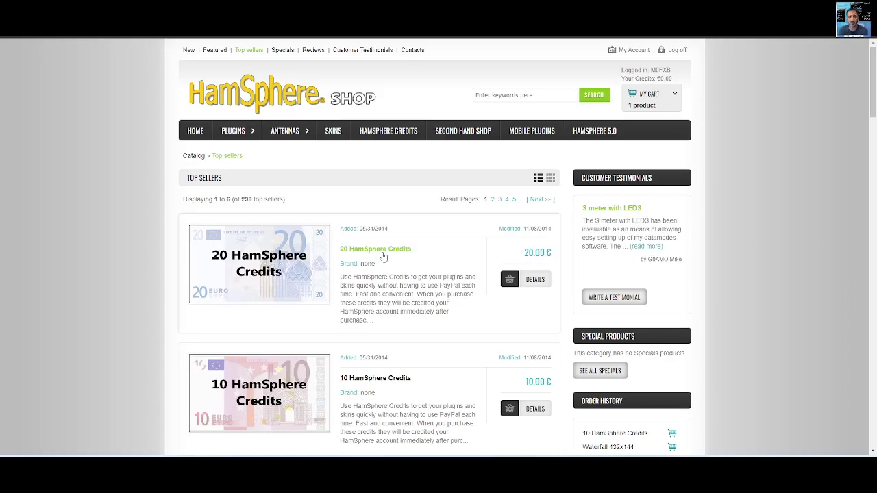
scroll(380, 259, down, 3)
scroll(380, 259, up, 1)
scroll(411, 259, down, 2)
scroll(416, 261, down, 3)
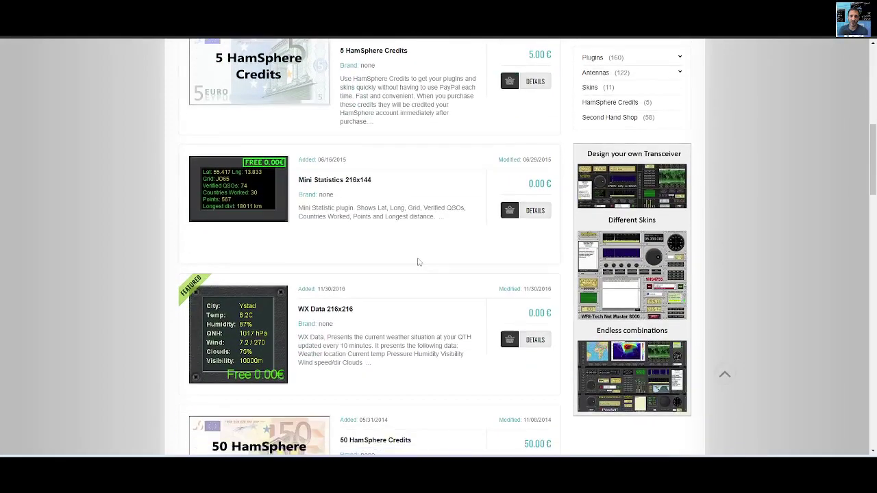
scroll(261, 178, up, 4)
scroll(399, 207, down, 1)
scroll(400, 207, down, 5)
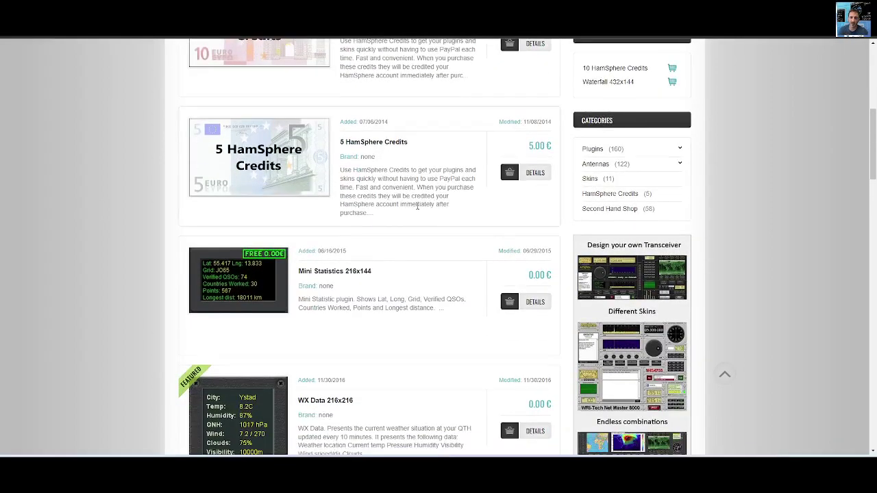
scroll(332, 197, up, 1)
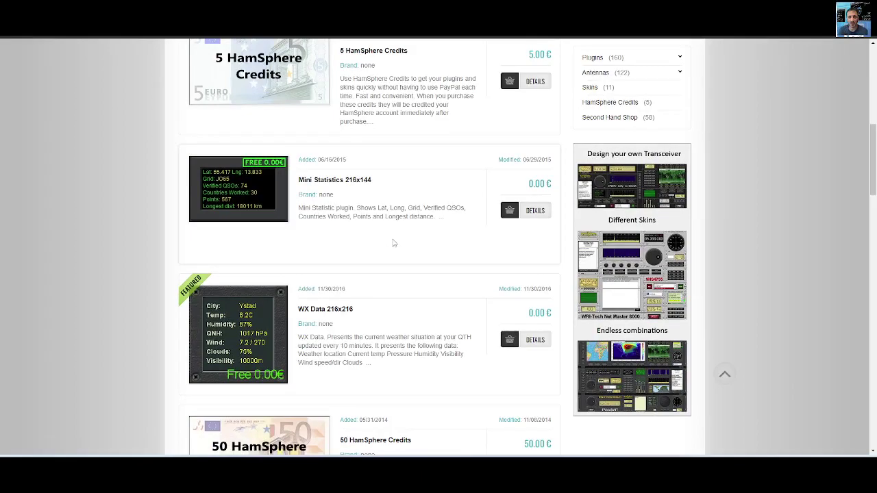
scroll(433, 232, down, 1)
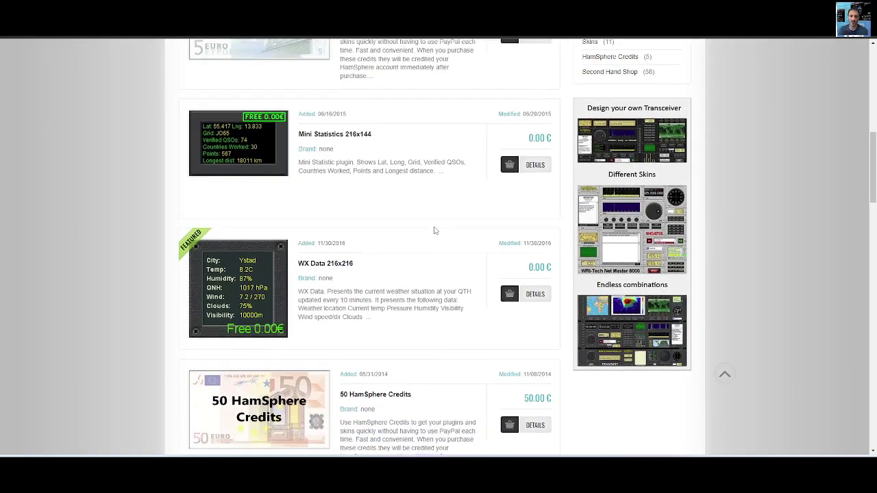
- Browse the Featured Products below the top sellers, from Event Calendar 432x216 to Oscilloscope Blue 216x144
scroll(434, 231, down, 10)
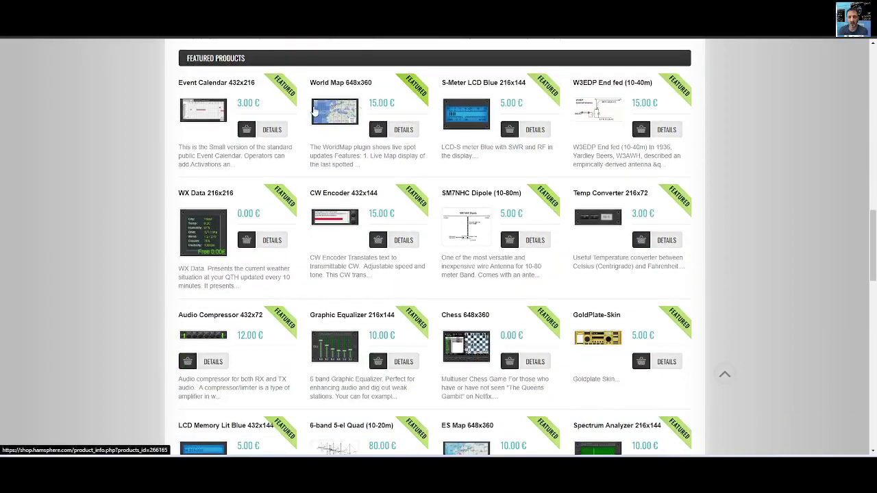
scroll(370, 146, down, 14)
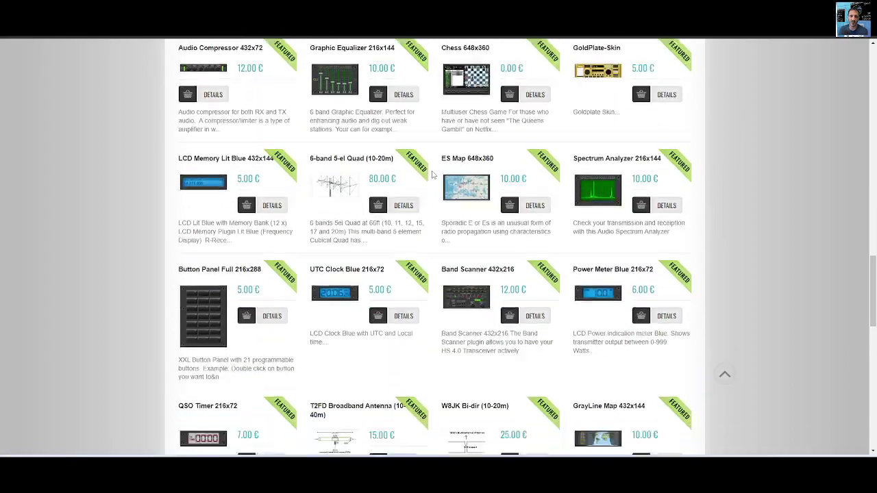
scroll(475, 182, up, 12)
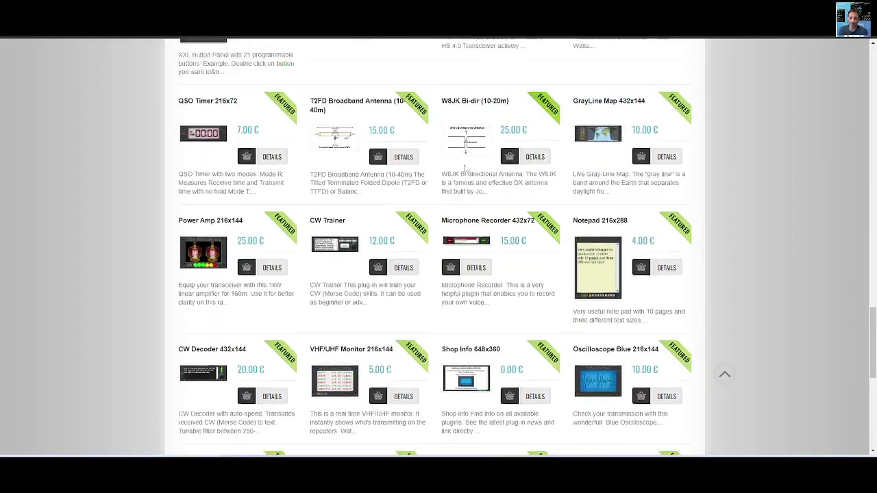
- Switch to the HamSphere program, log in with the saved account, and open the Default Transceiver in the Editor
key(alt+Tab)
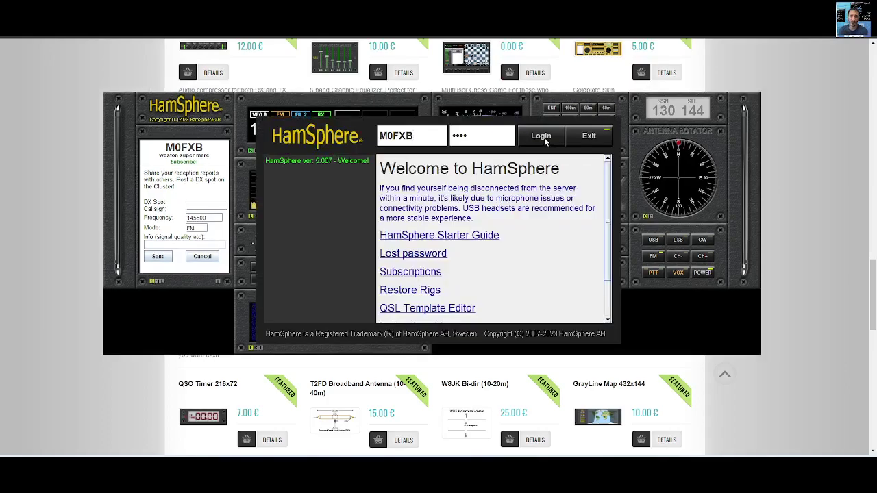
click(543, 137)
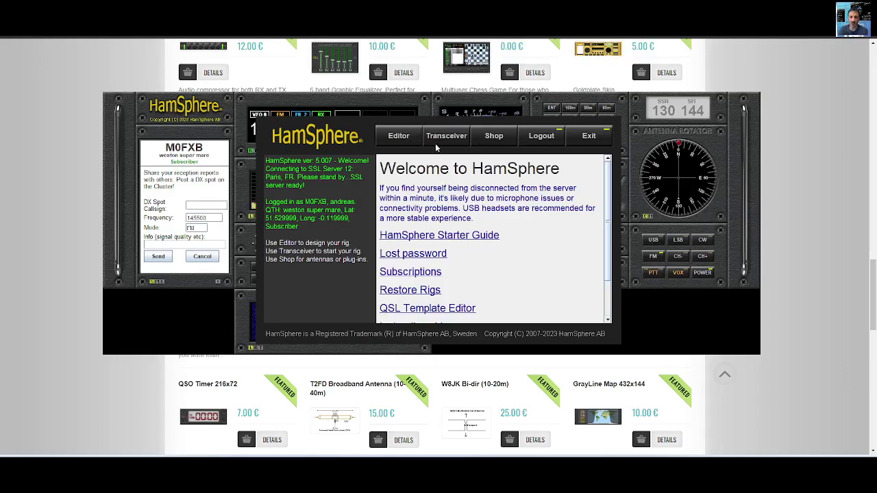
click(398, 136)
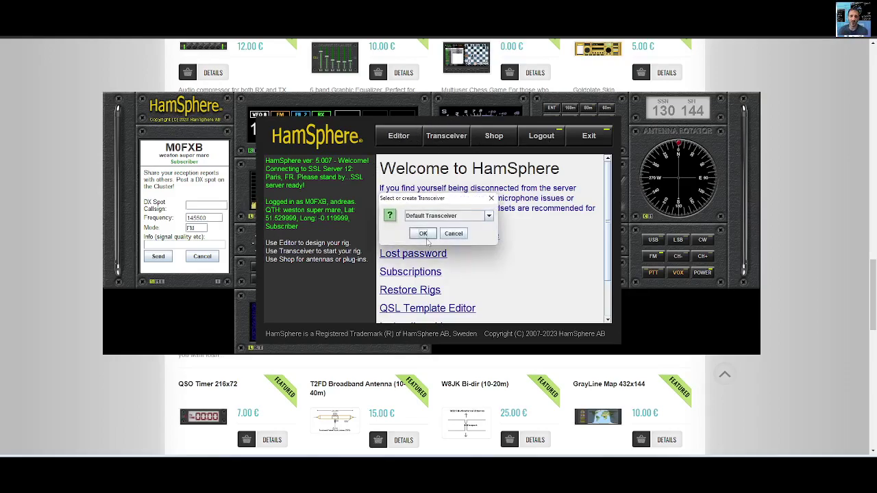
click(423, 234)
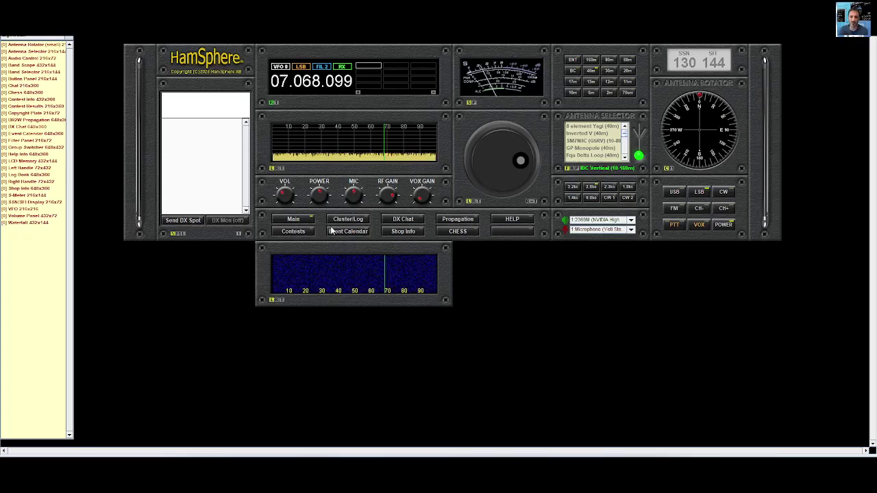
- Tune the transceiver to 07.034.000 through the waterfall display
click(329, 252)
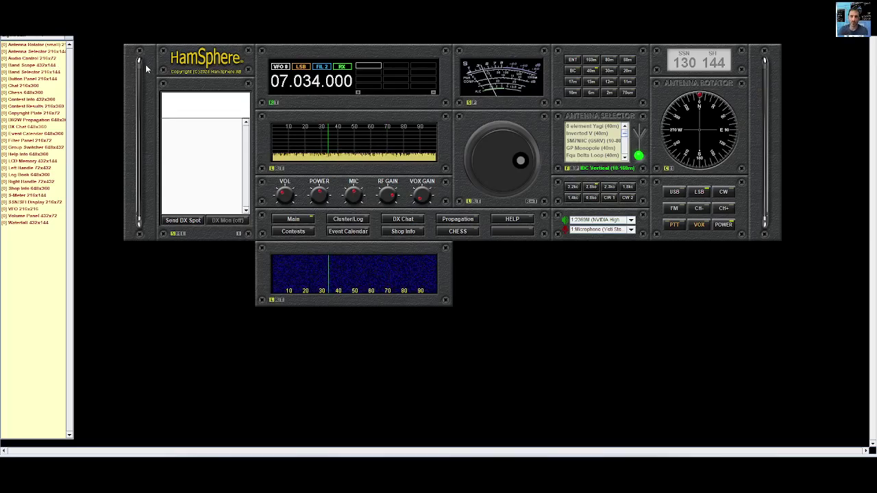
mouse_move(324, 245)
mouse_down()
mouse_move(326, 353)
mouse_move(328, 255)
mouse_up()
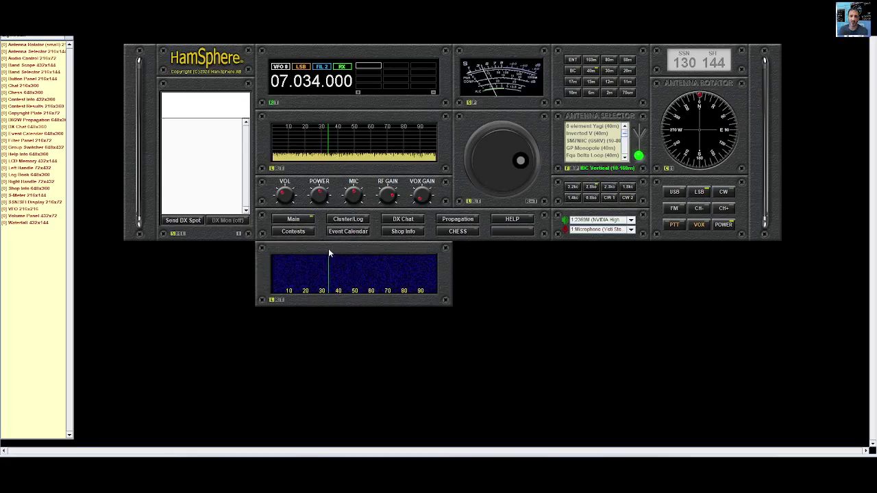
- Examine the available sound output and microphone devices in the transceiver's audio control module without changing them
click(631, 220)
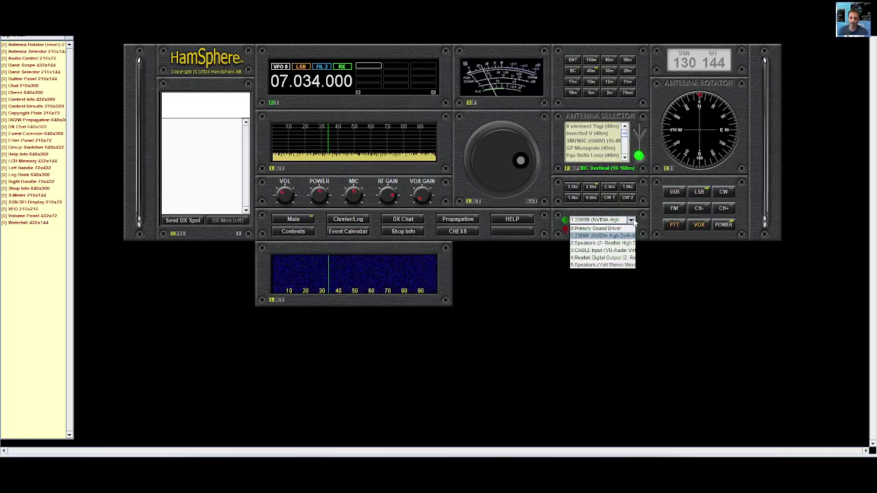
click(631, 220)
click(630, 220)
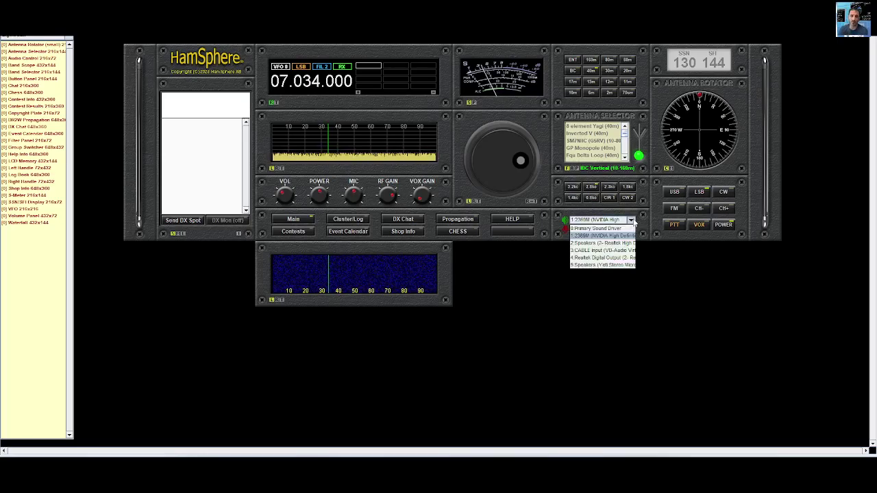
click(631, 220)
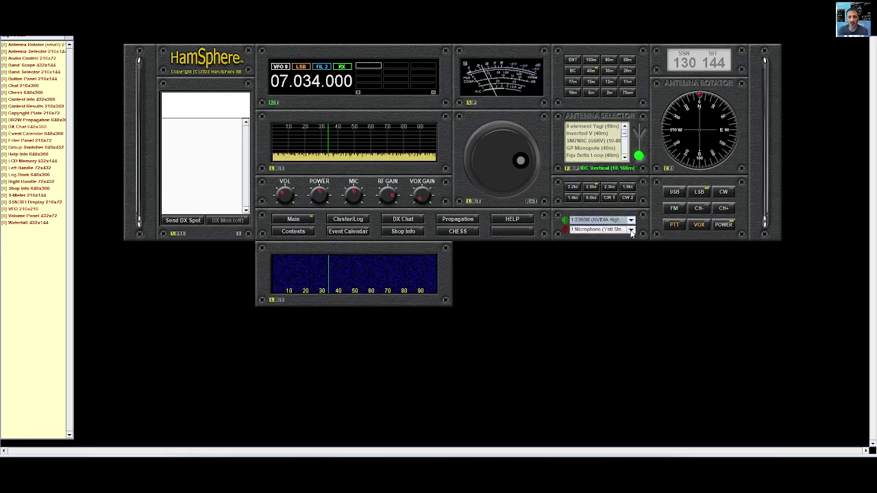
click(631, 231)
click(632, 231)
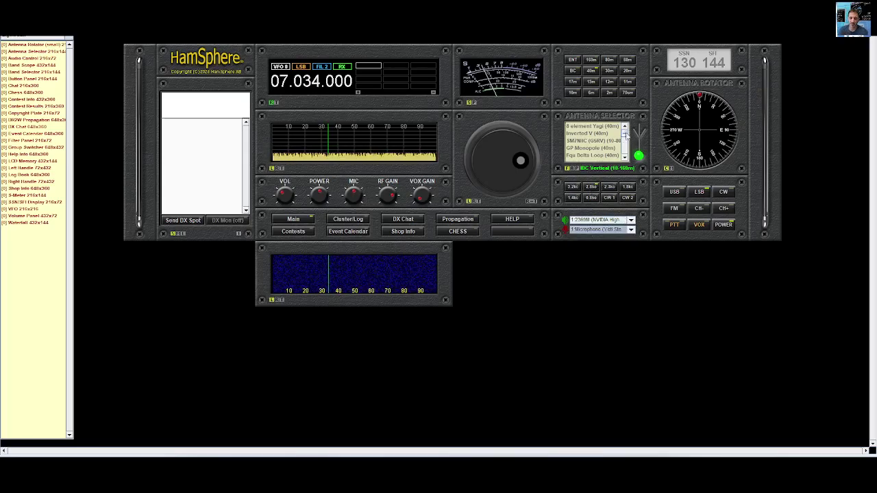
- Look through the 40 m and multiband antennas offered in the Antenna Selector
scroll(626, 135, down, 3)
scroll(624, 137, up, 3)
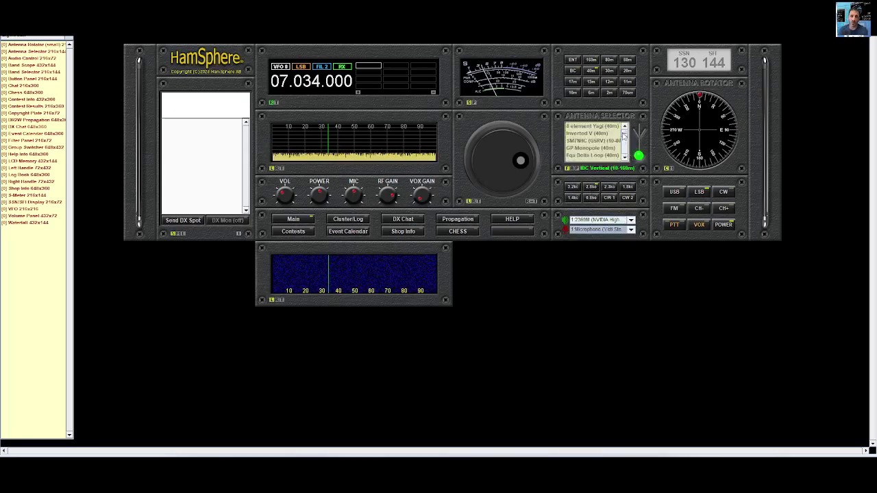
scroll(625, 137, down, 5)
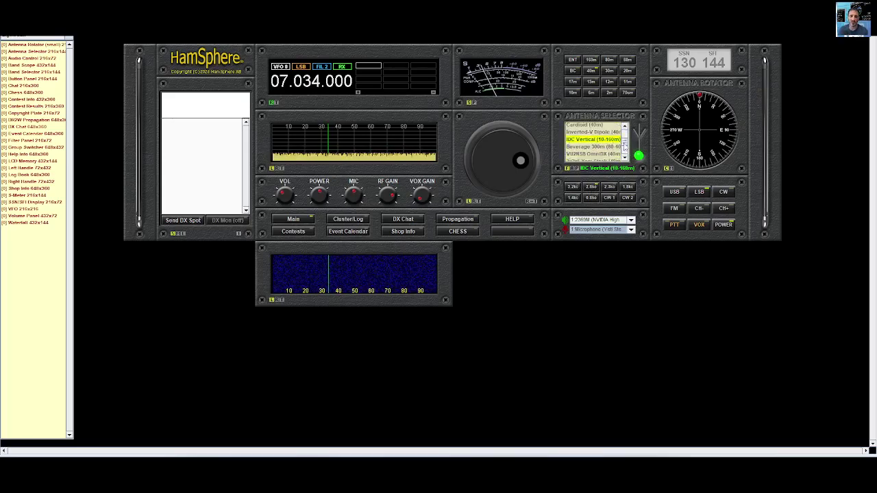
scroll(624, 141, up, 5)
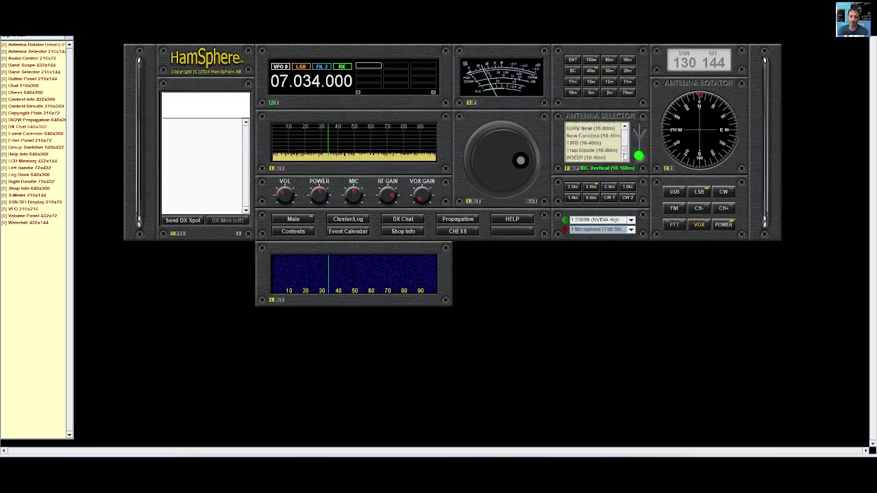
scroll(624, 135, up, 2)
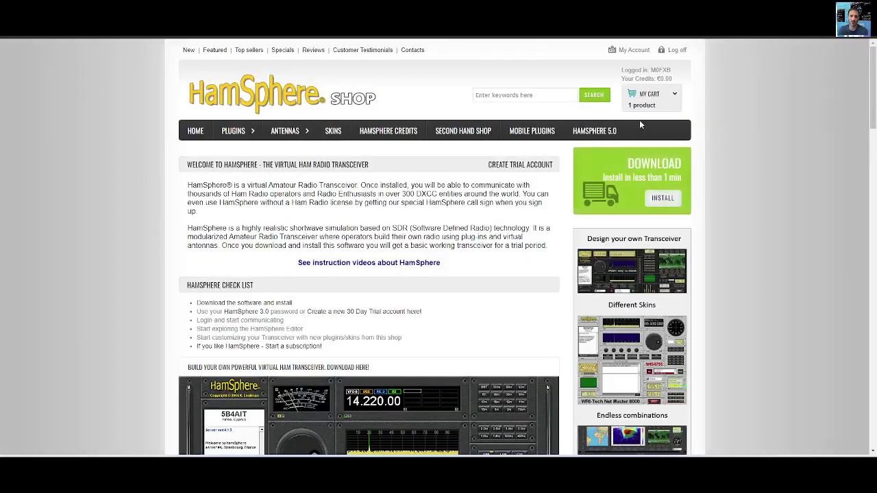
- Open the shop's shopping cart and remove the PTT Big 216x72 plugin from it
click(649, 99)
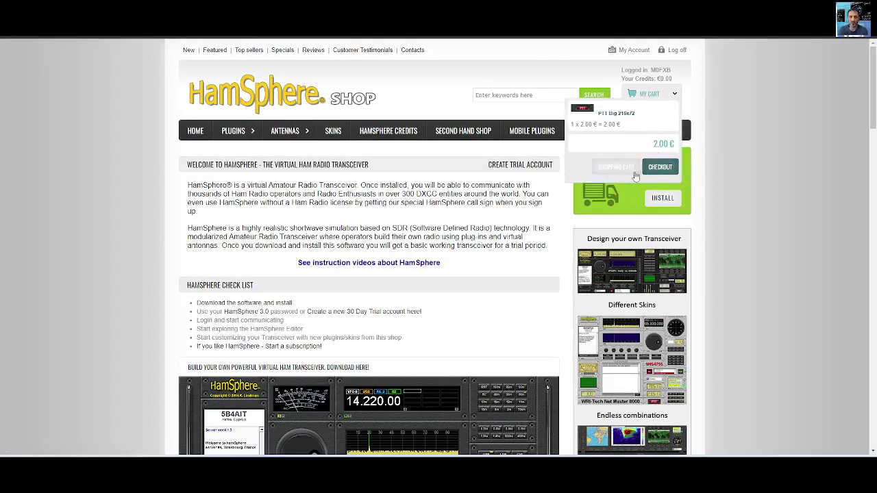
click(614, 168)
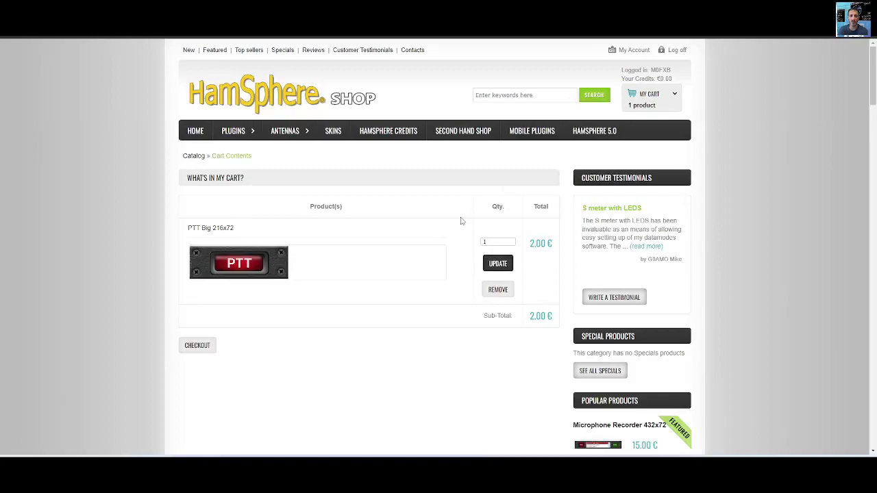
click(498, 291)
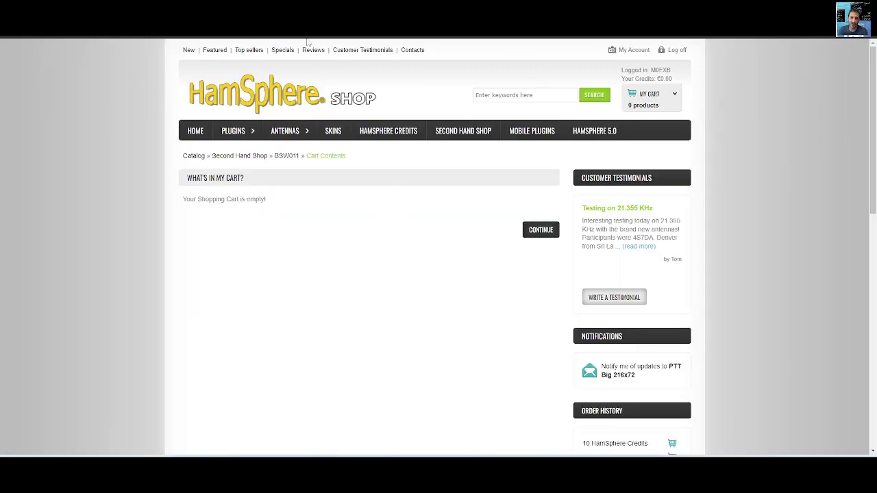
- Open the 10 HamSphere Credits product page from the shop's top sellers
click(251, 53)
scroll(442, 209, down, 1)
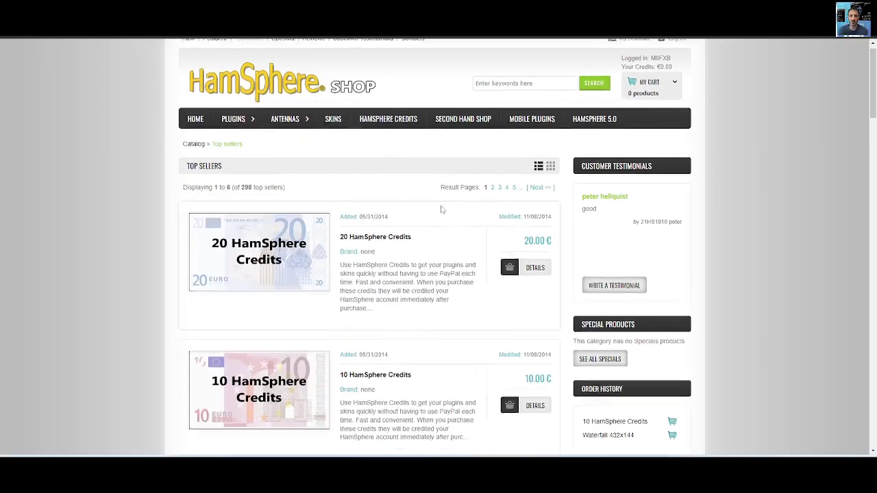
scroll(441, 210, down, 2)
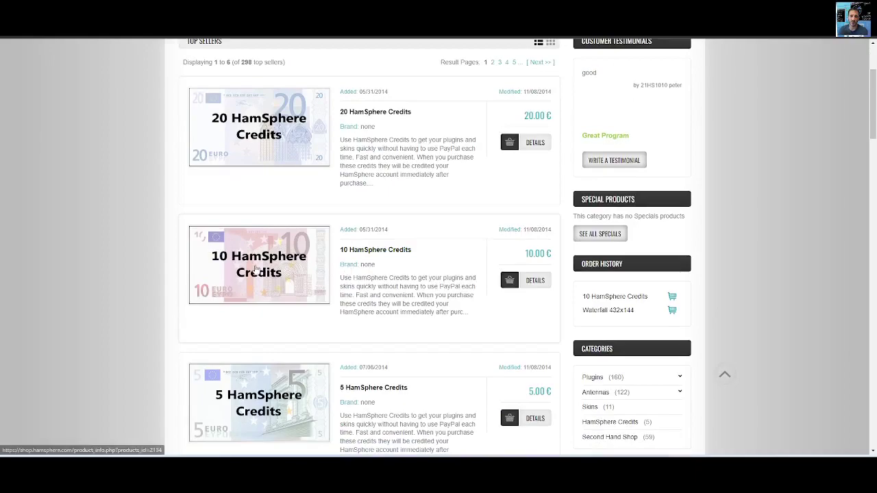
click(255, 270)
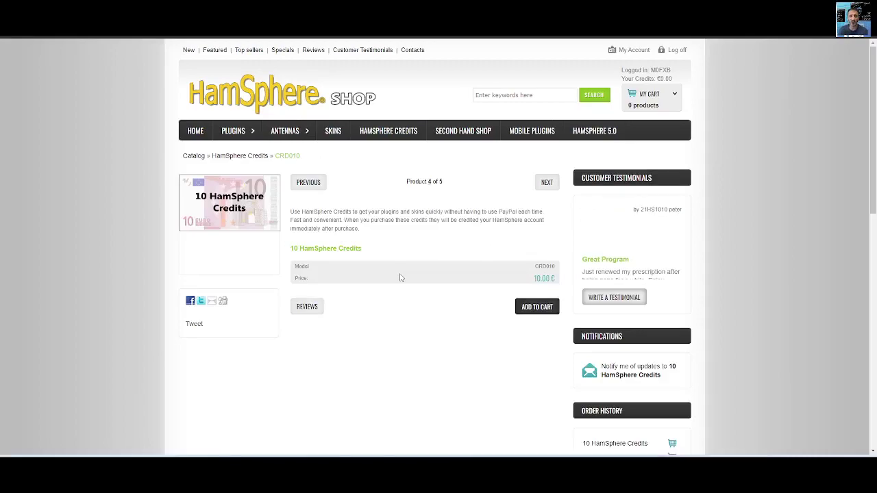
- Return to the top sellers and browse past 50 HamSphere Credits into the Featured Products, down to the Spectrum Analyzer Blue
key(alt+Left)
scroll(409, 140, down, 1)
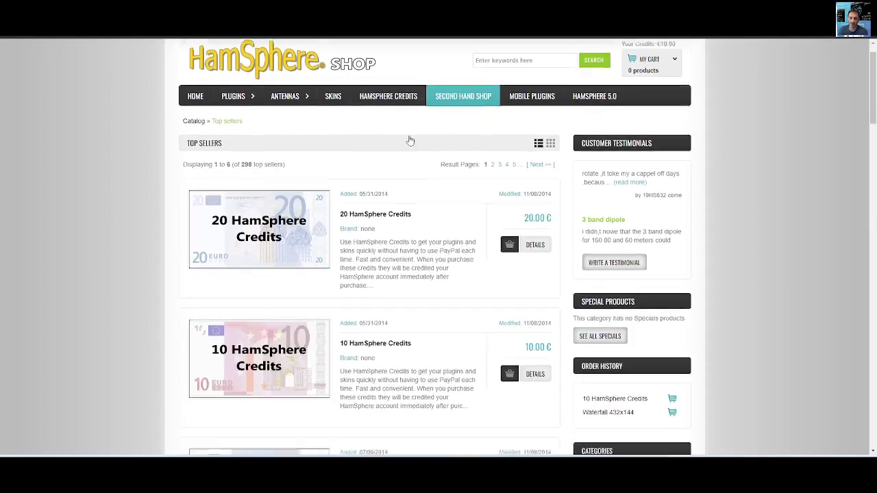
scroll(409, 140, up, 1)
scroll(413, 166, down, 5)
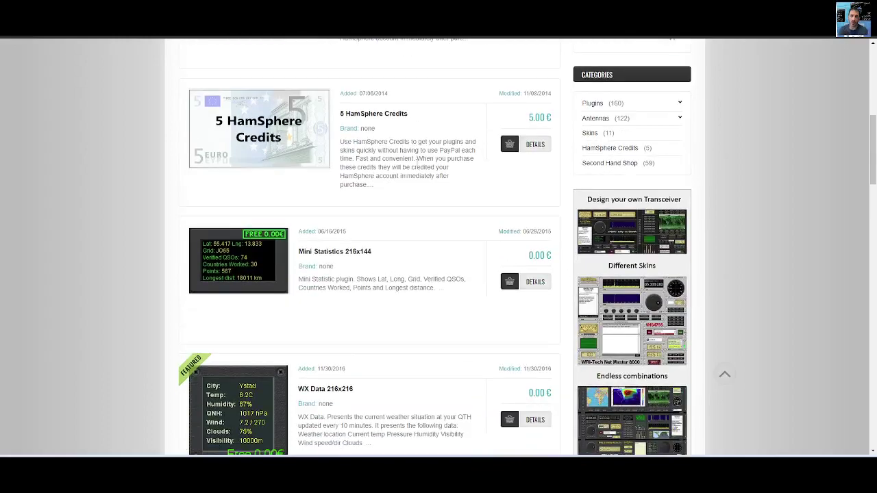
scroll(416, 159, down, 3)
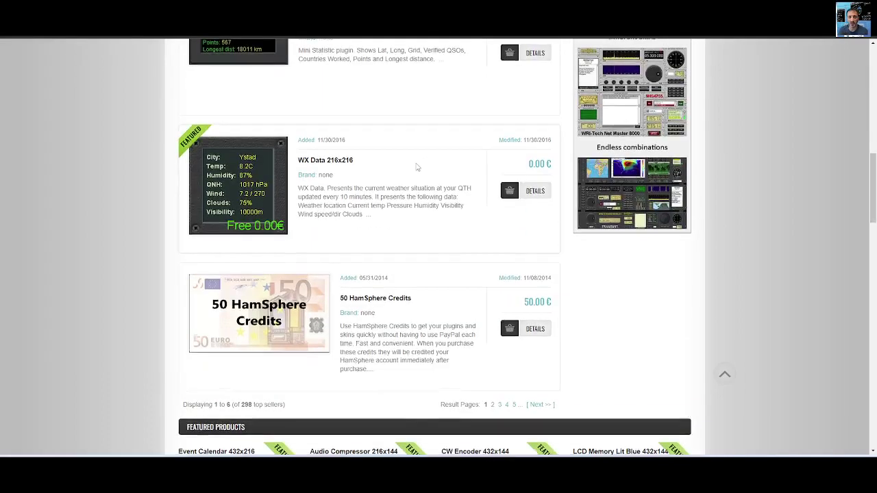
scroll(416, 166, down, 5)
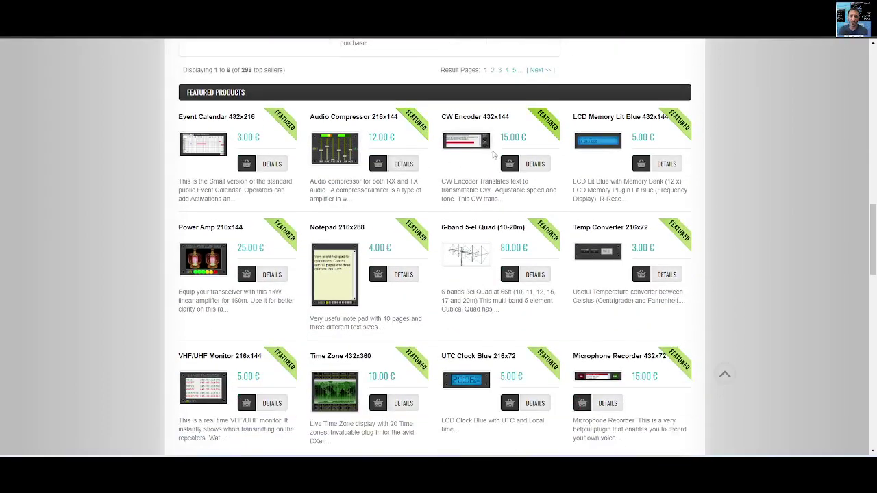
scroll(492, 155, down, 1)
scroll(492, 154, down, 2)
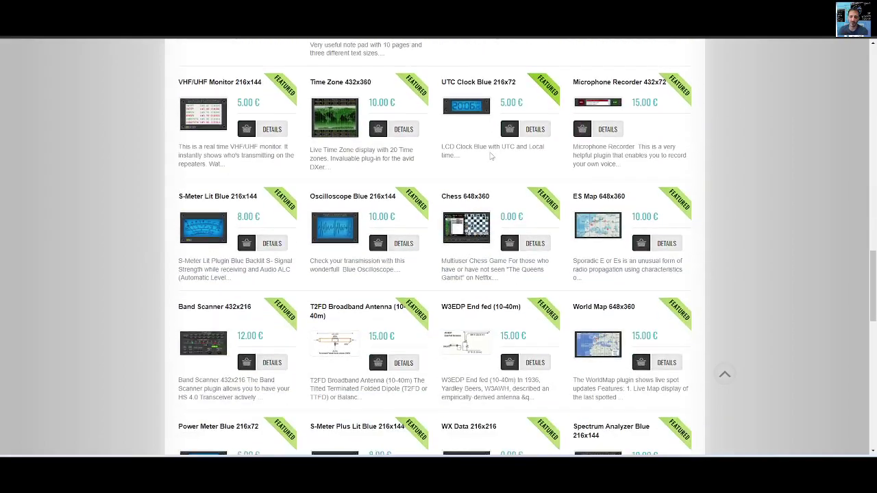
scroll(490, 156, down, 1)
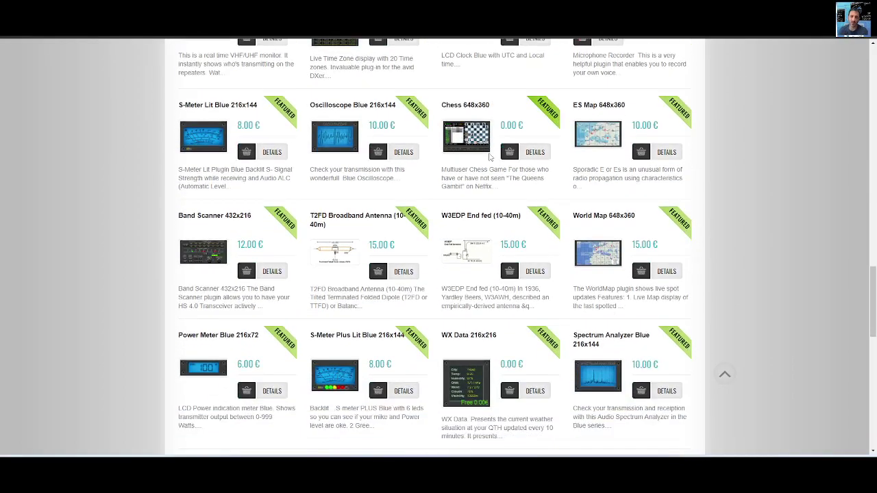
- Look through the rest of the Featured Products and open the shop's Plugins category
scroll(490, 157, down, 5)
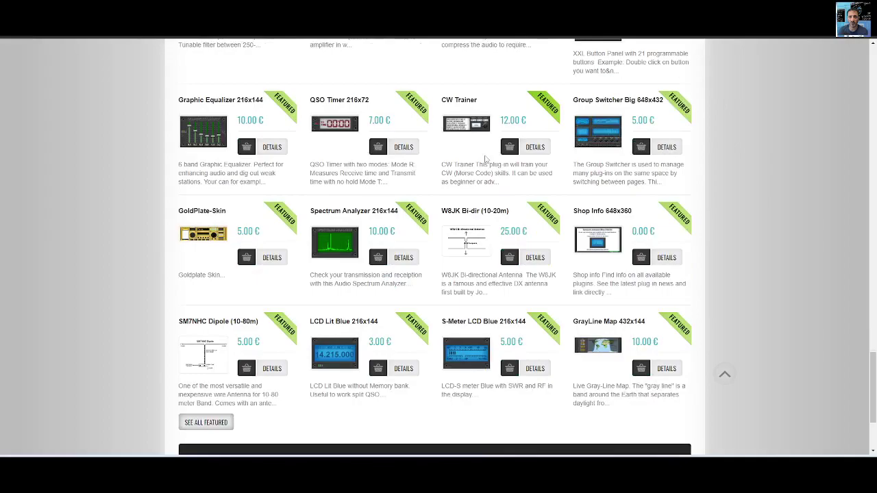
scroll(485, 157, down, 1)
scroll(485, 157, up, 11)
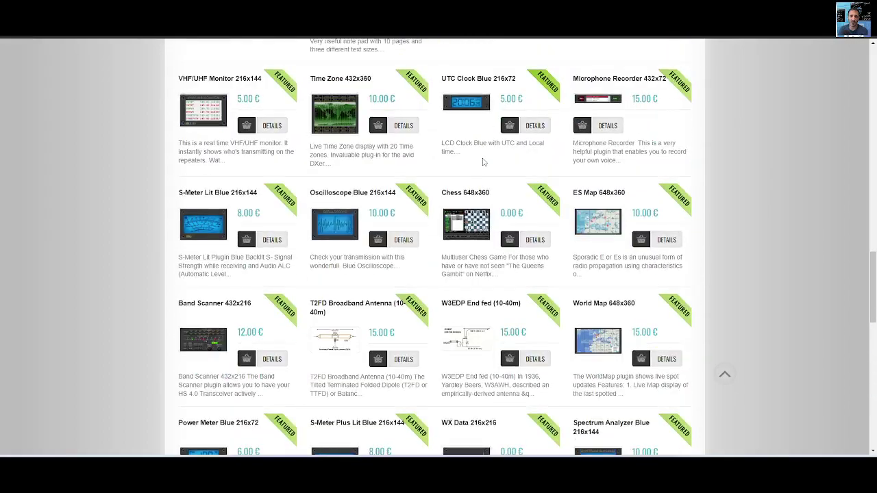
scroll(480, 161, up, 9)
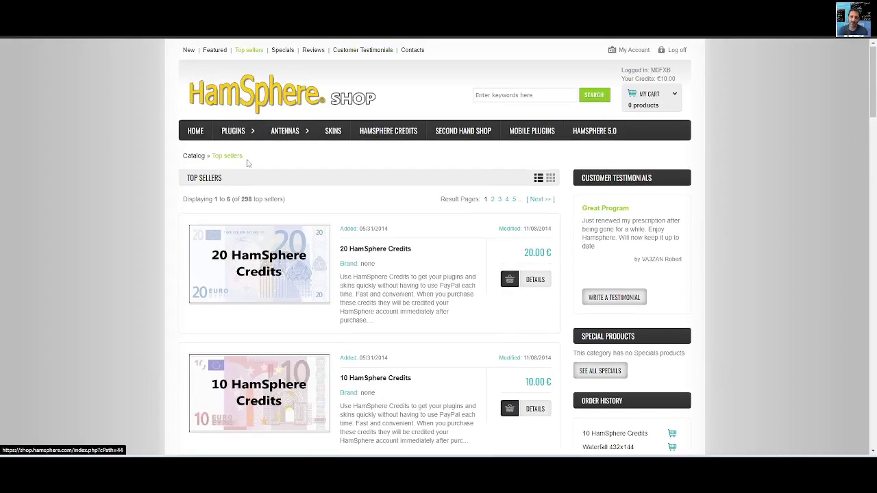
click(233, 138)
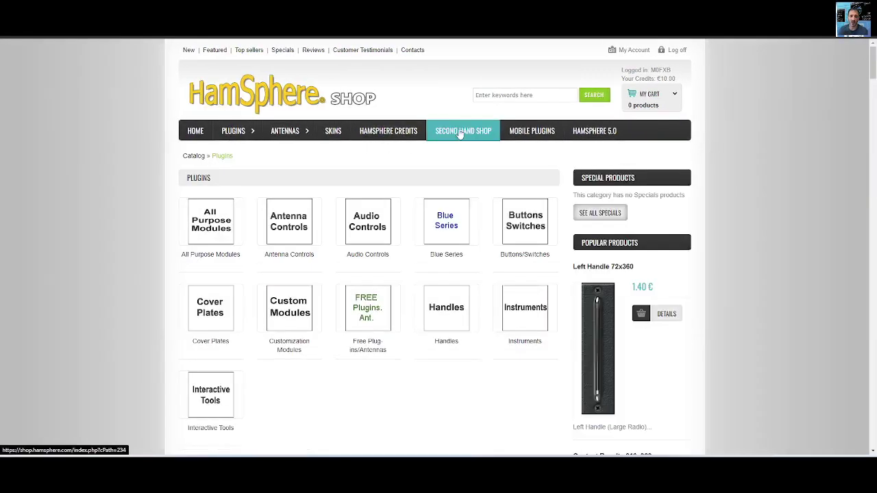
- Open the Second Hand Shop and look through the used antennas and plugins on its first page, including the Featured Products below
click(462, 123)
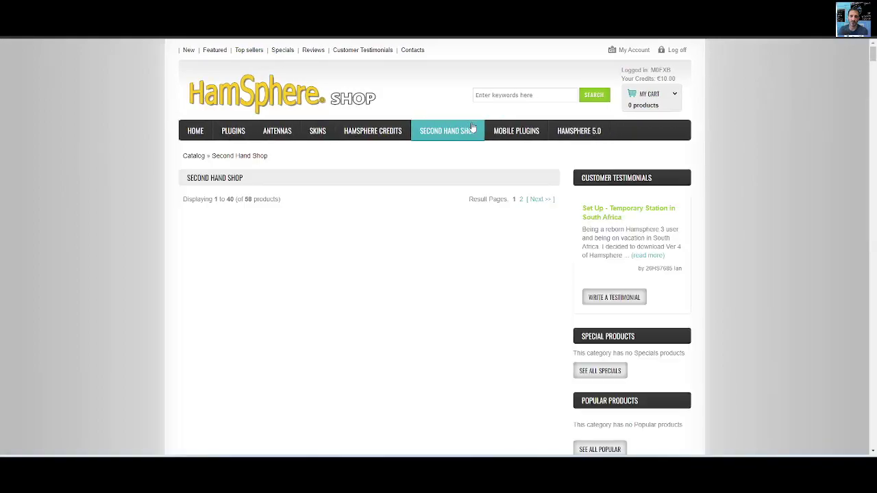
scroll(436, 256, down, 15)
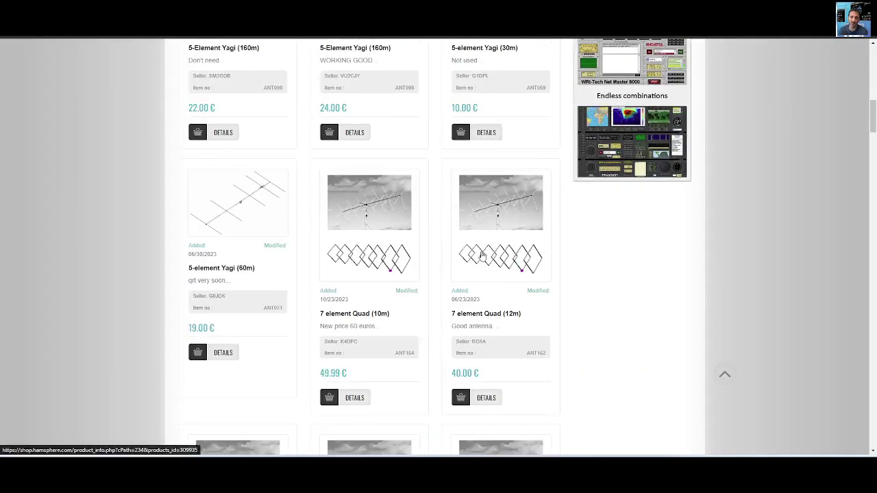
scroll(483, 253, down, 10)
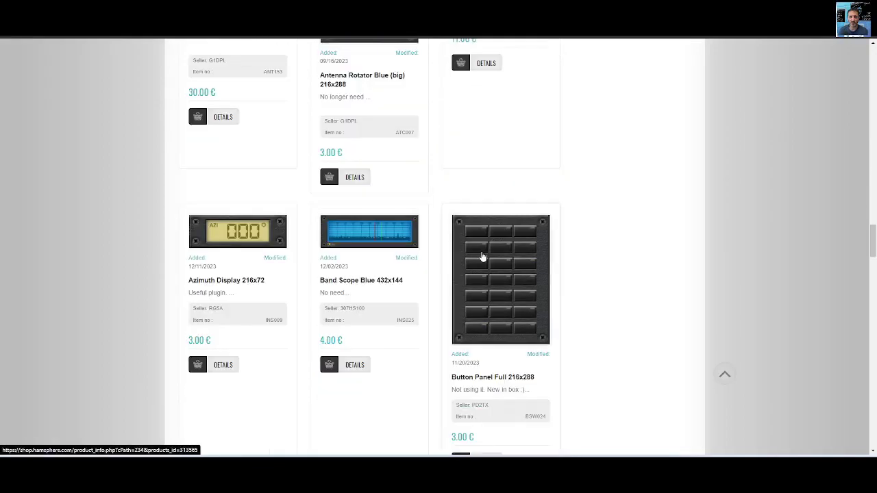
scroll(482, 254, up, 4)
scroll(482, 255, down, 5)
scroll(482, 255, down, 10)
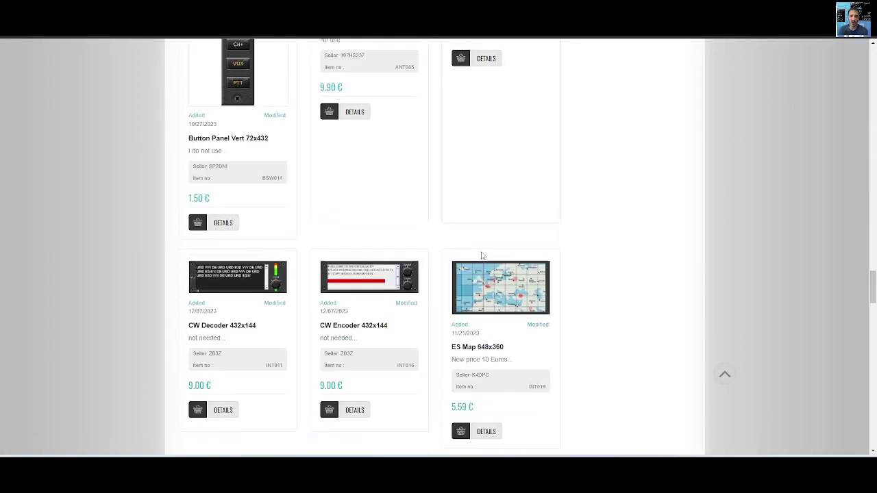
scroll(483, 256, down, 15)
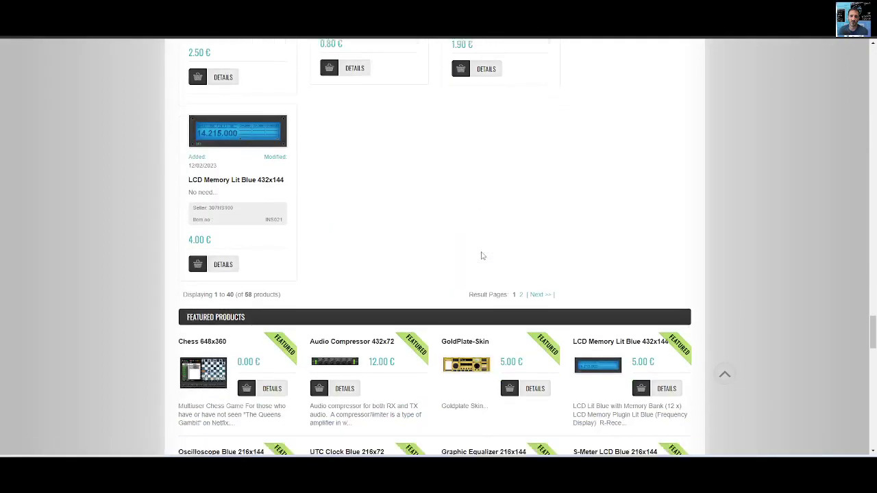
scroll(482, 253, up, 12)
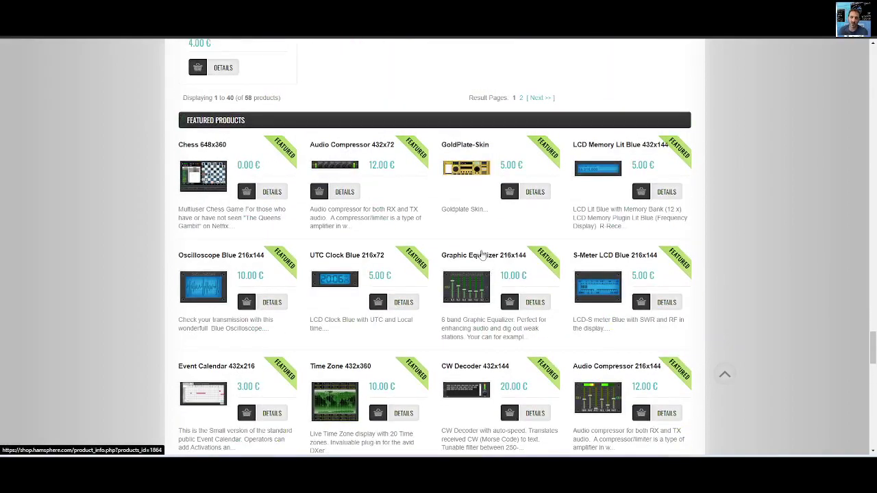
scroll(481, 254, up, 3)
scroll(482, 254, down, 16)
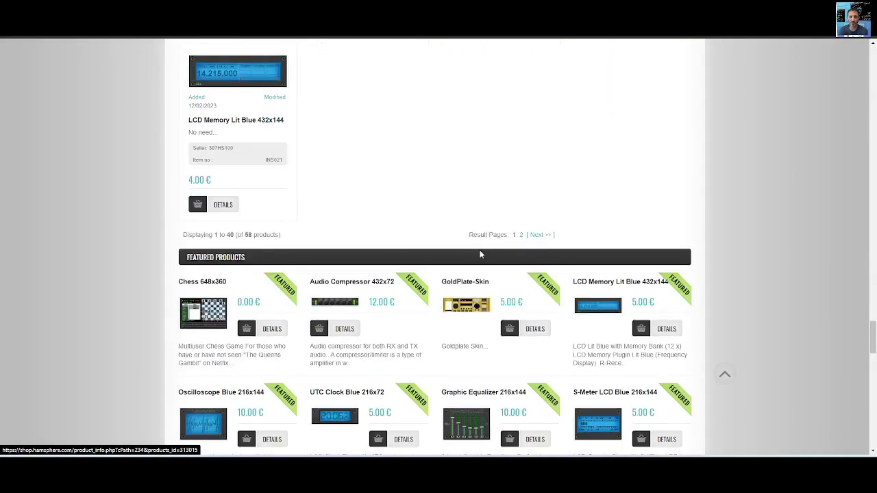
scroll(482, 255, down, 6)
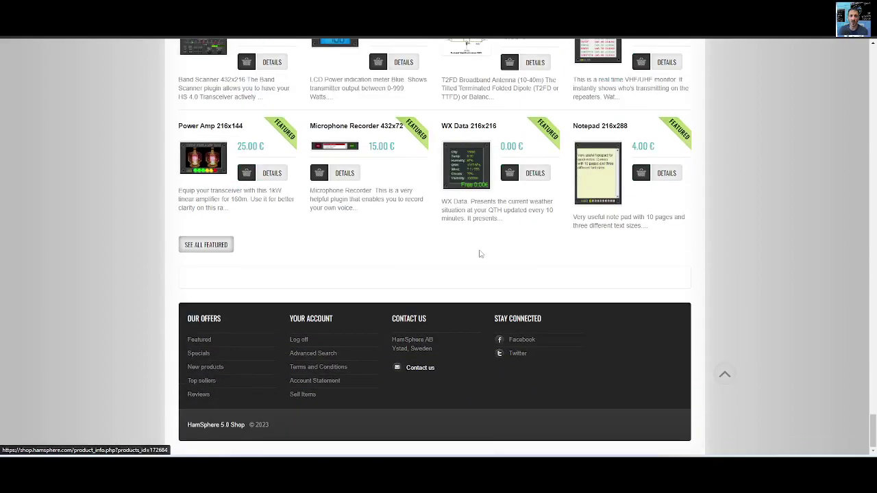
- On the second page of the Second Hand Shop, add the 2.00 € PTT Big 216x72 plugin to the cart
scroll(480, 255, up, 8)
scroll(461, 266, up, 15)
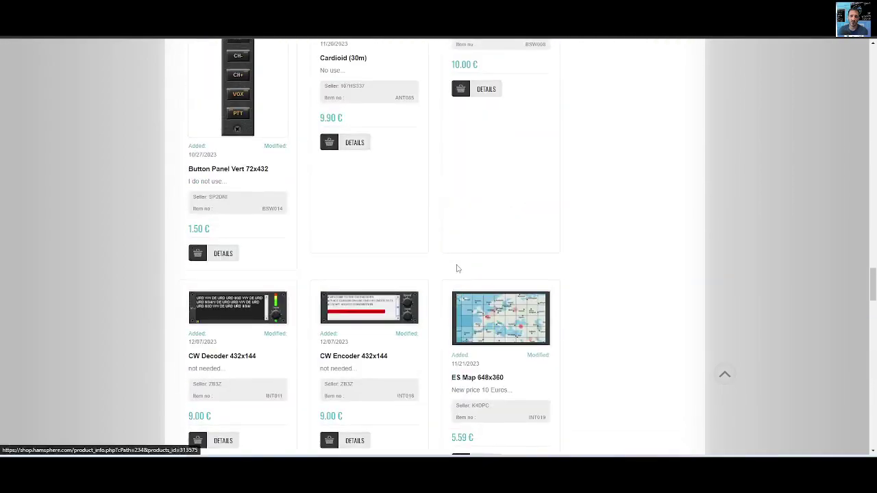
scroll(434, 286, up, 15)
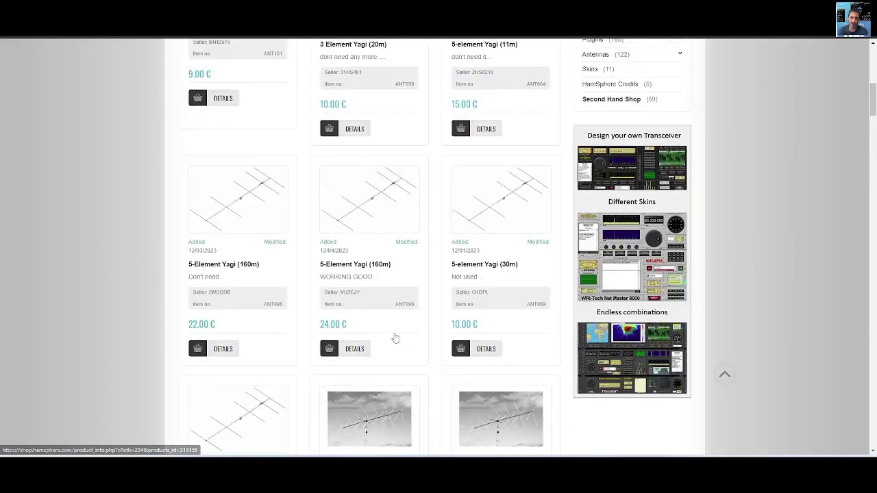
scroll(463, 159, down, 4)
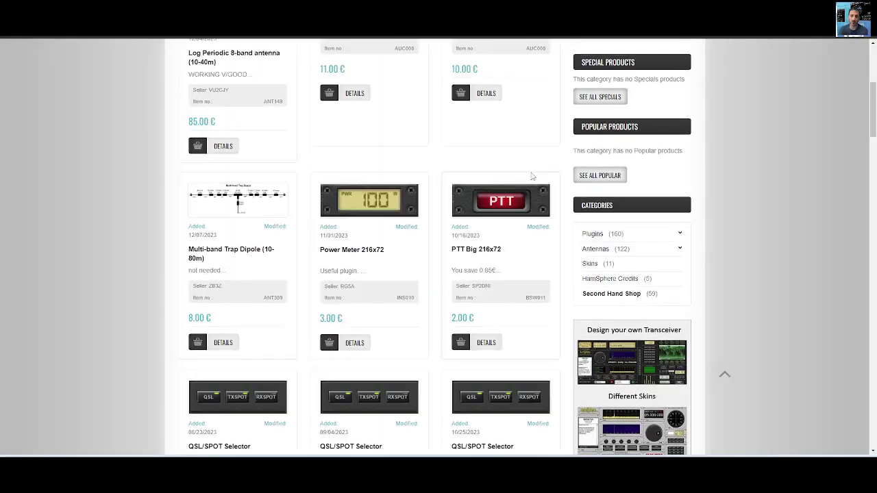
click(461, 344)
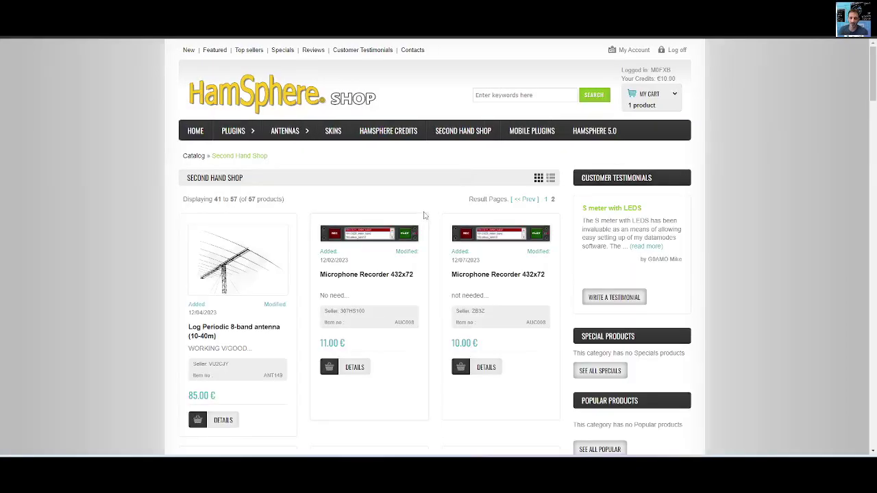
- Look through the remaining second-hand items on page 2, and browse page 1 again down to the end of the Featured Products
scroll(426, 214, down, 5)
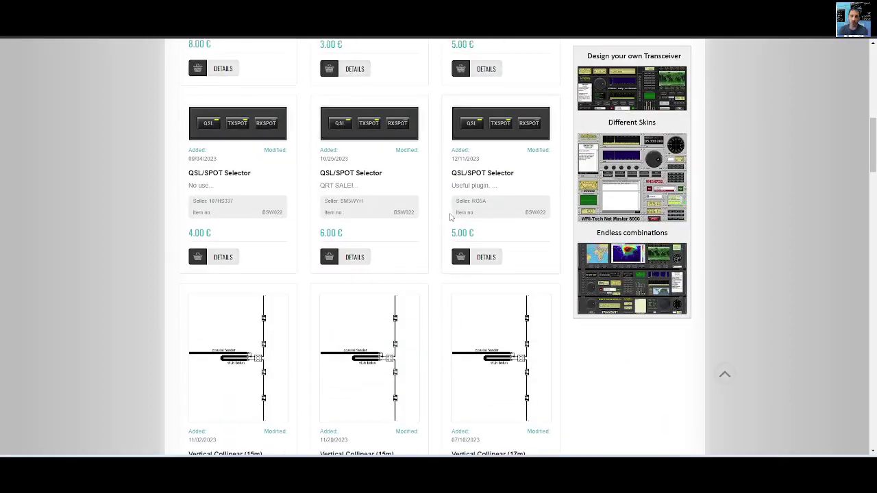
scroll(453, 217, down, 10)
scroll(461, 218, down, 5)
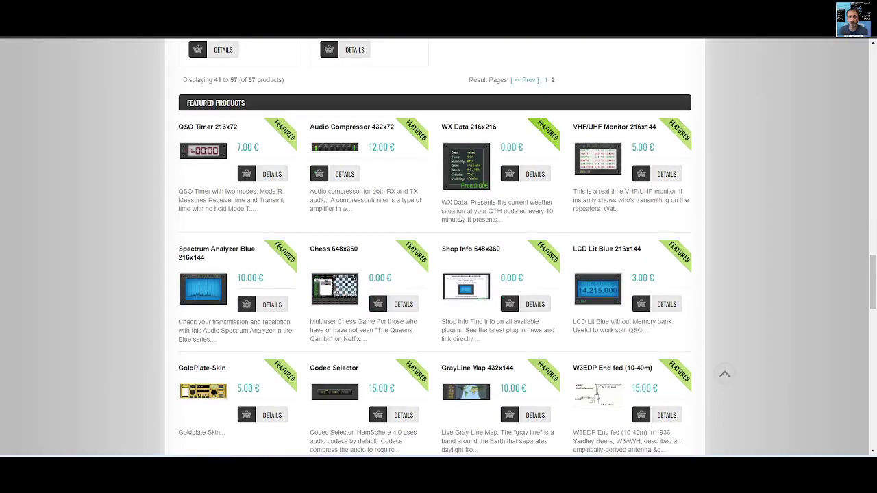
scroll(463, 220, up, 2)
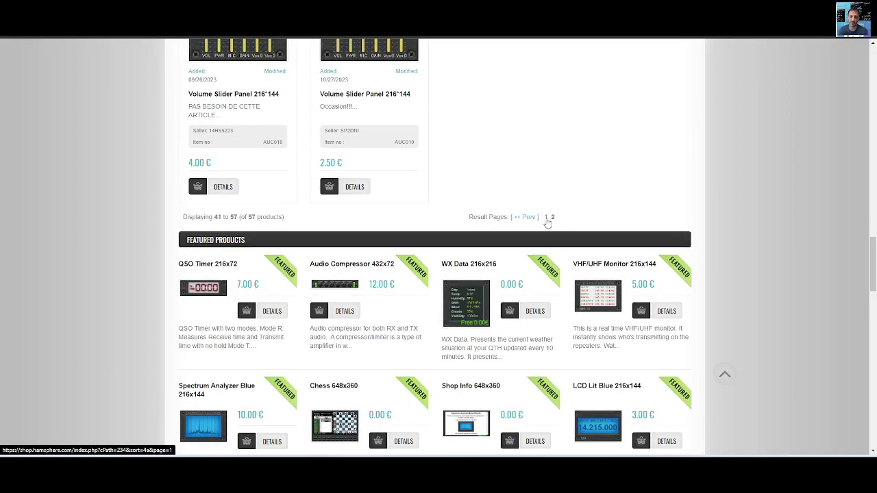
click(547, 218)
scroll(414, 225, down, 1)
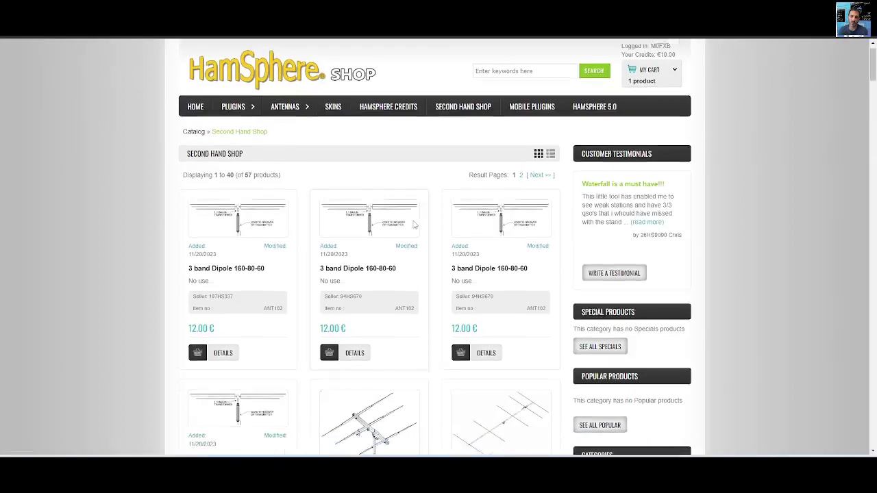
scroll(414, 225, down, 12)
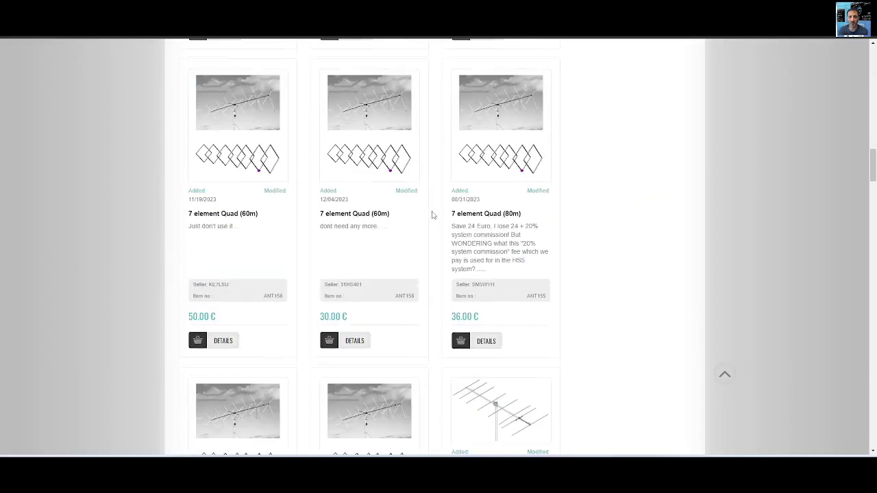
scroll(440, 215, down, 10)
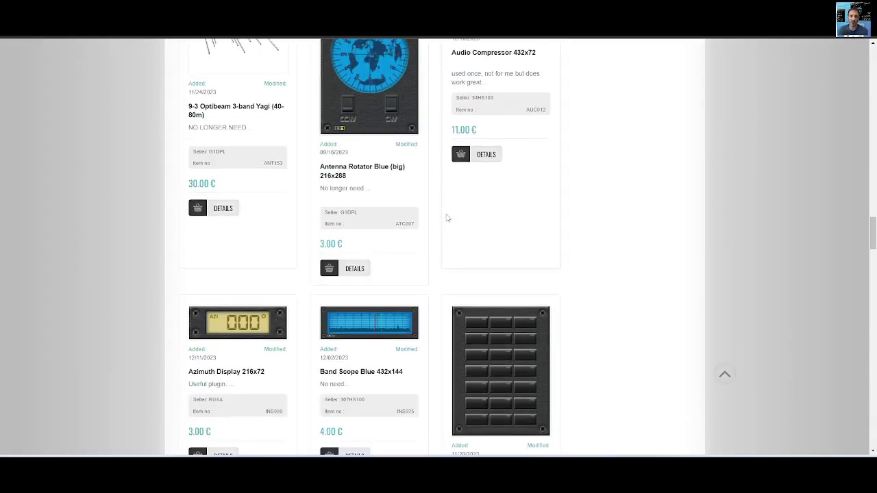
scroll(446, 218, down, 10)
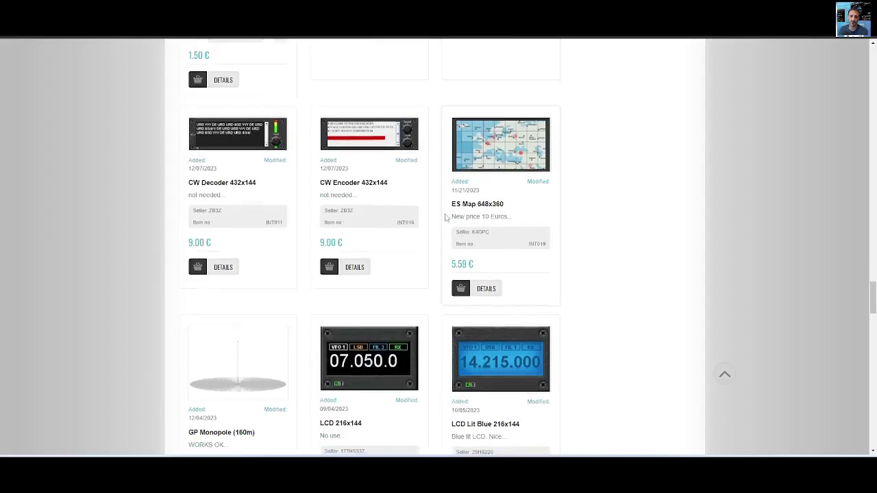
scroll(445, 217, down, 10)
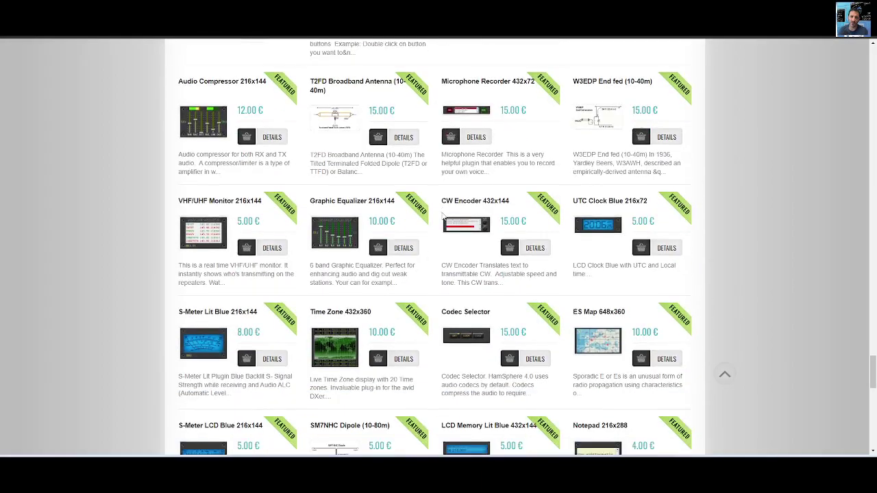
scroll(440, 216, down, 5)
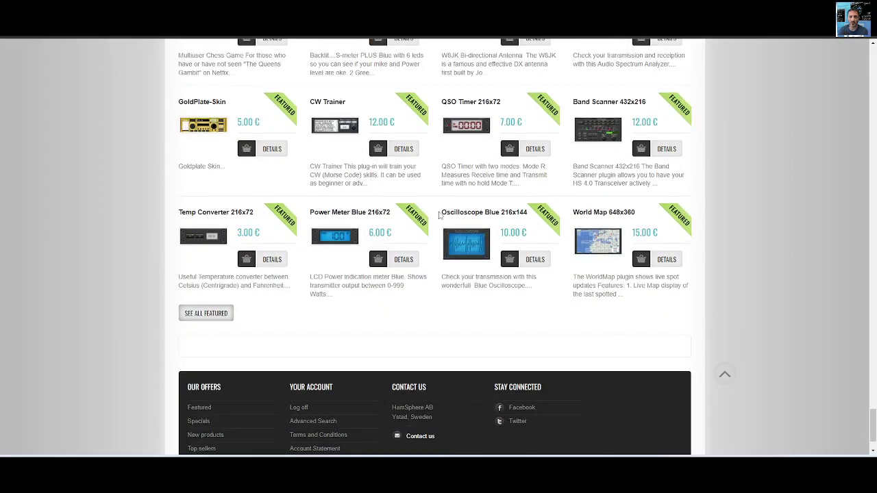
- Open the All Purpose Modules category under Plugins and add the DR2W Prop Mini 432x288 to the cart
key(Home)
click(245, 254)
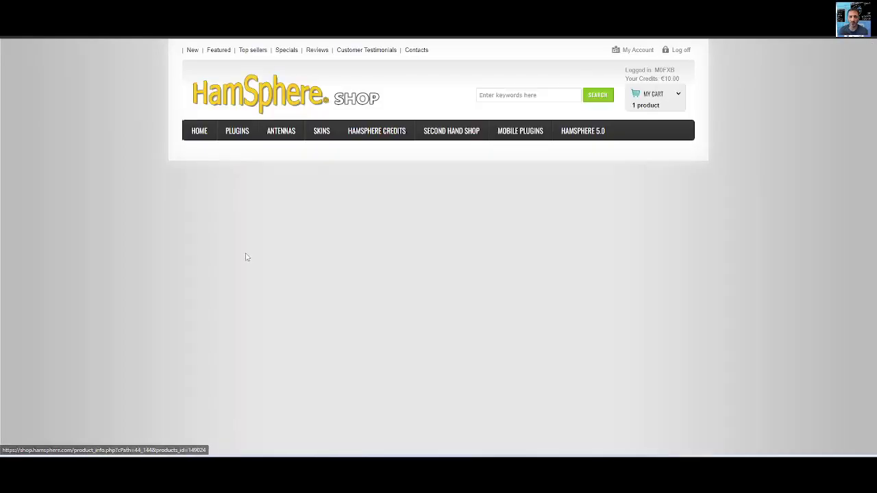
scroll(288, 234, down, 2)
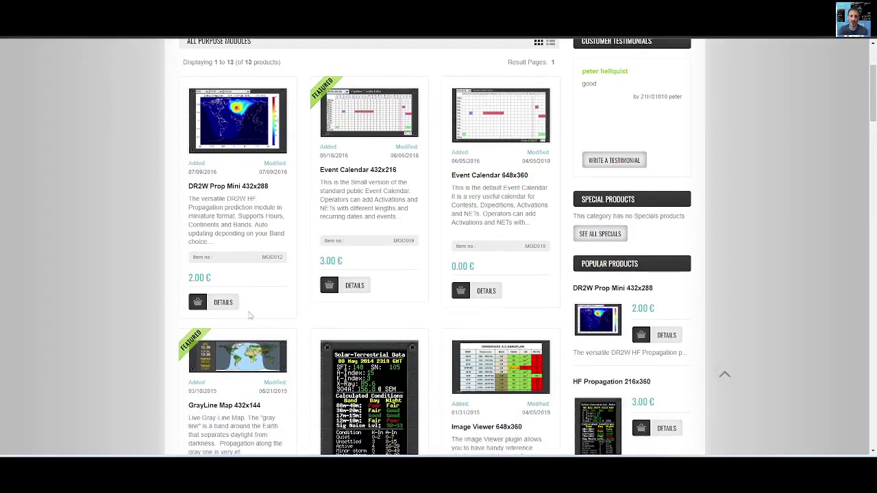
click(198, 303)
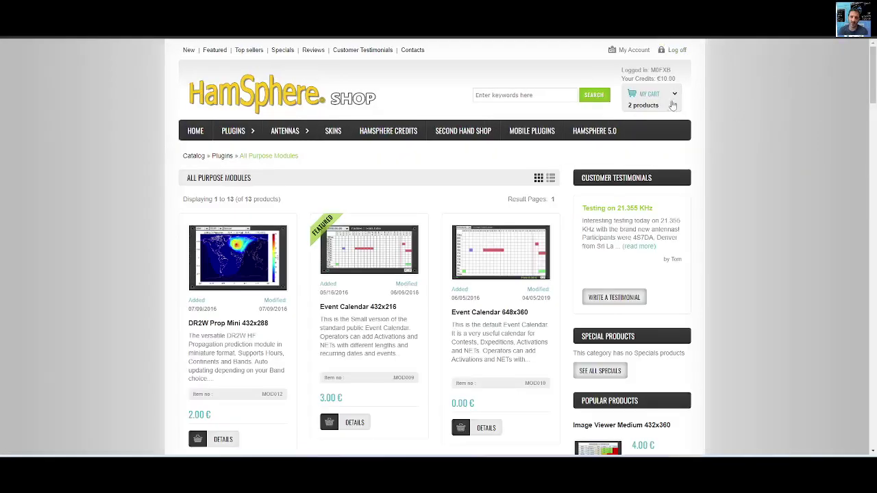
- Check out the cart using HamSphere Credits as the payment method, and request update notifications for PTT Big 216x72
mouse_move(644, 102)
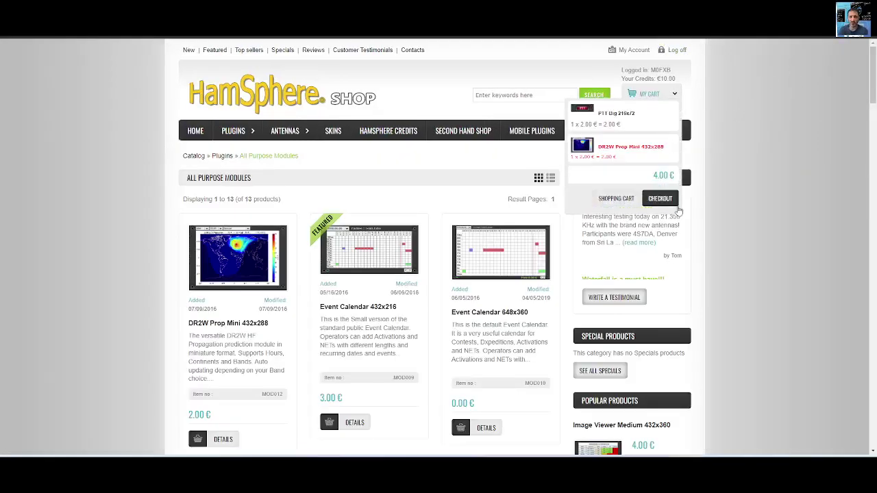
click(644, 197)
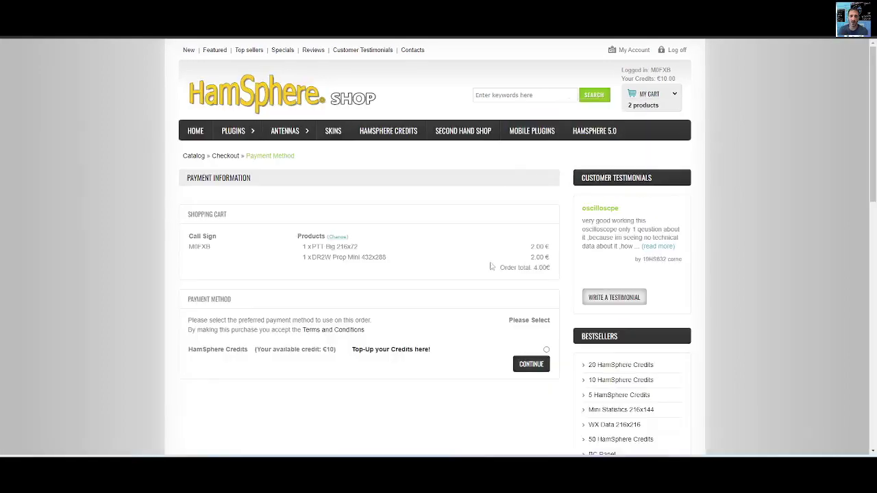
click(546, 349)
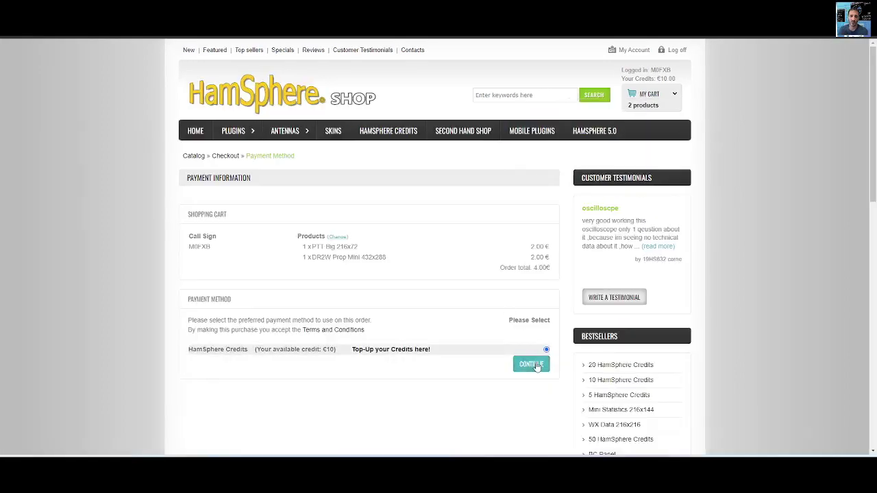
click(531, 364)
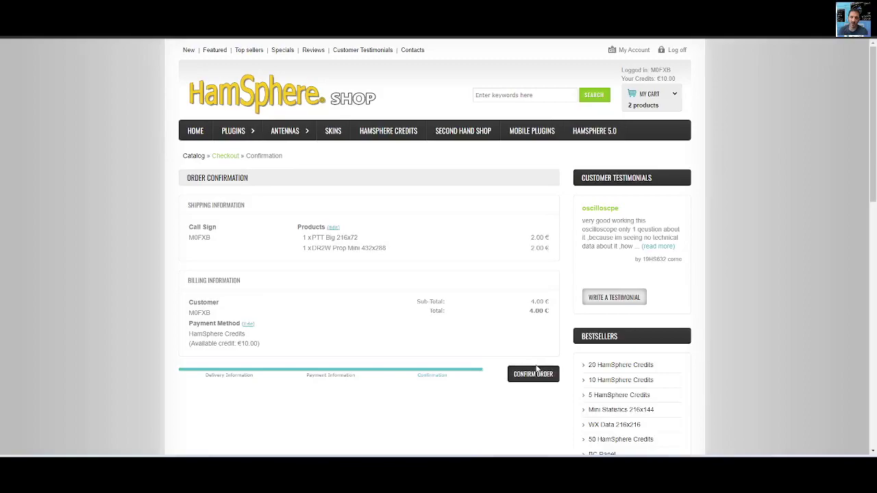
click(538, 374)
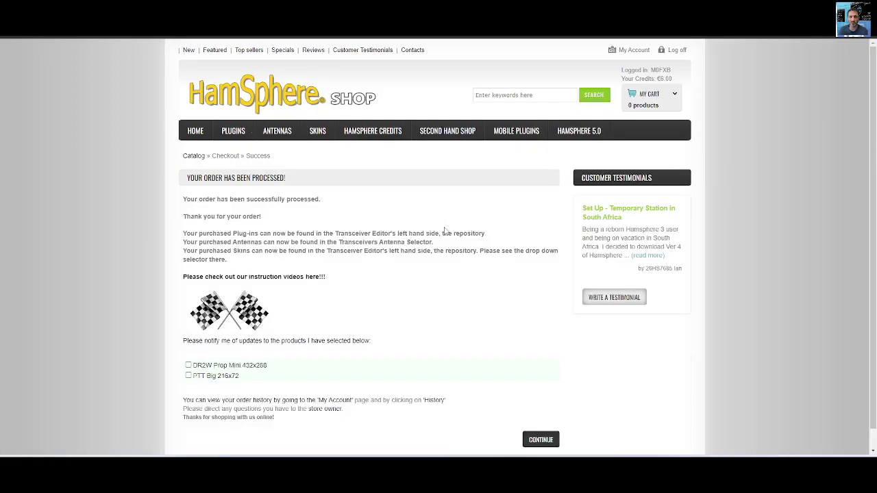
click(189, 375)
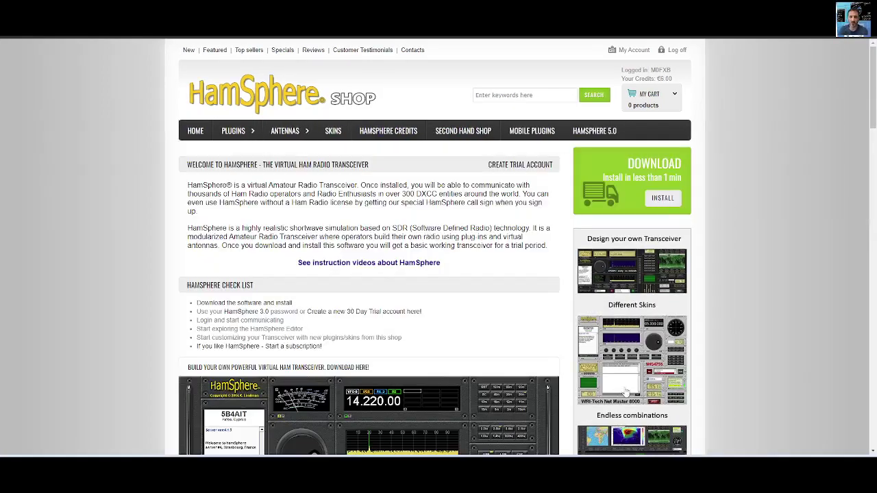
- Switch to the open Transceiver Editor, quit it, and reopen the editor for the Default Transceiver
mouse_move(761, 480)
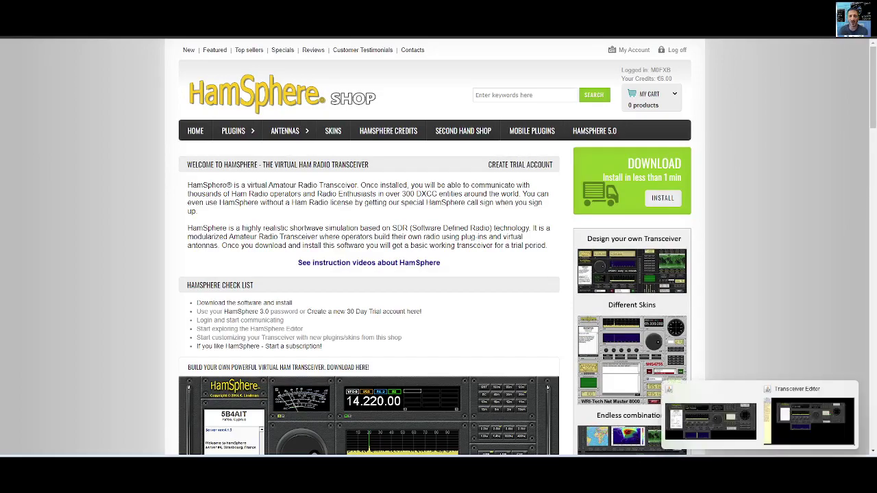
click(794, 433)
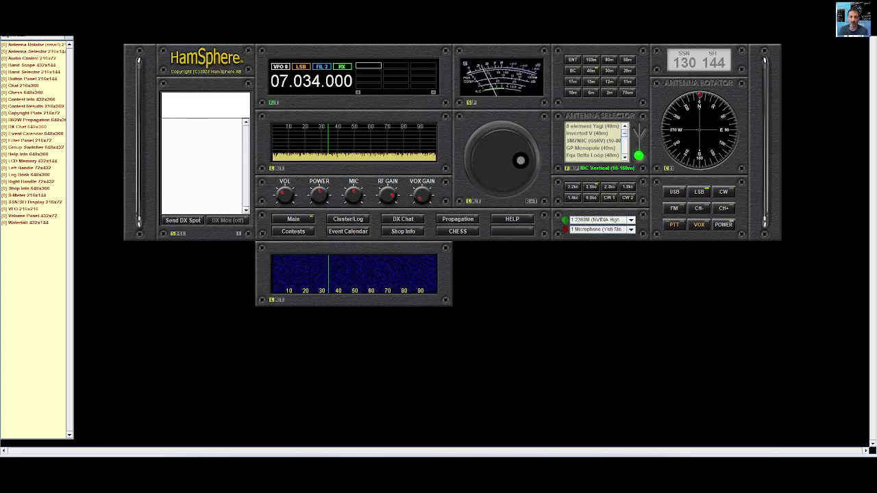
click(422, 233)
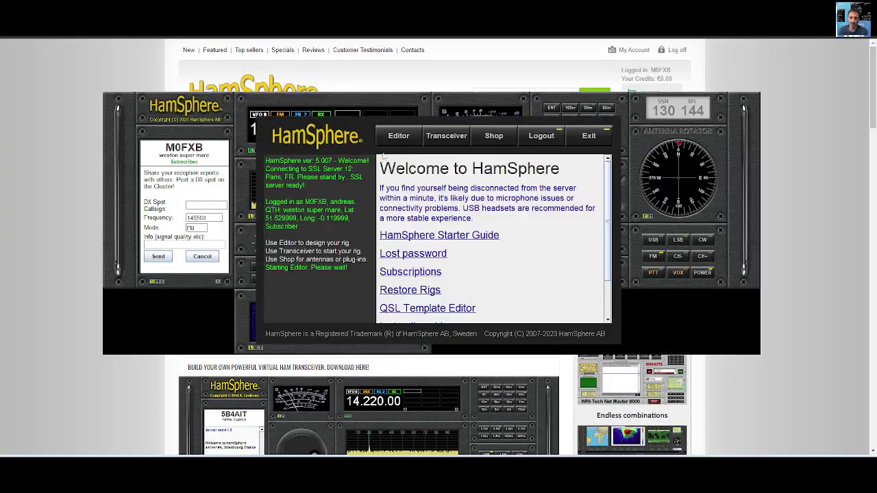
click(444, 137)
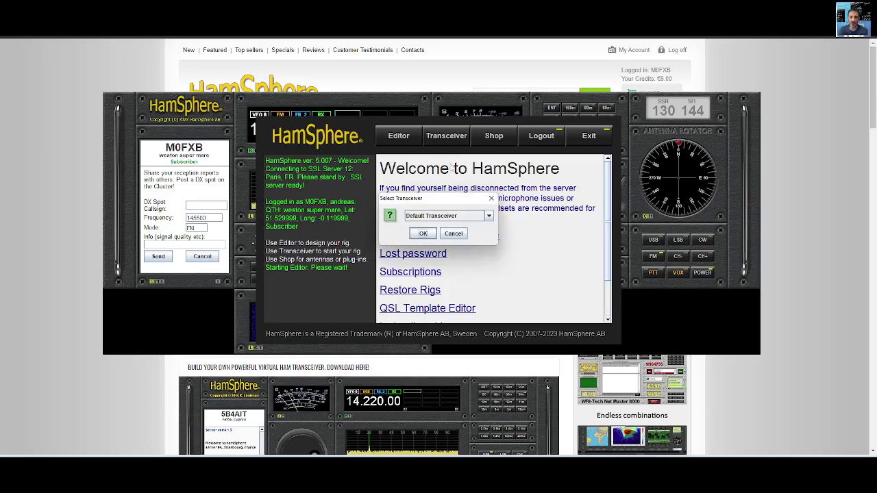
click(455, 233)
click(397, 137)
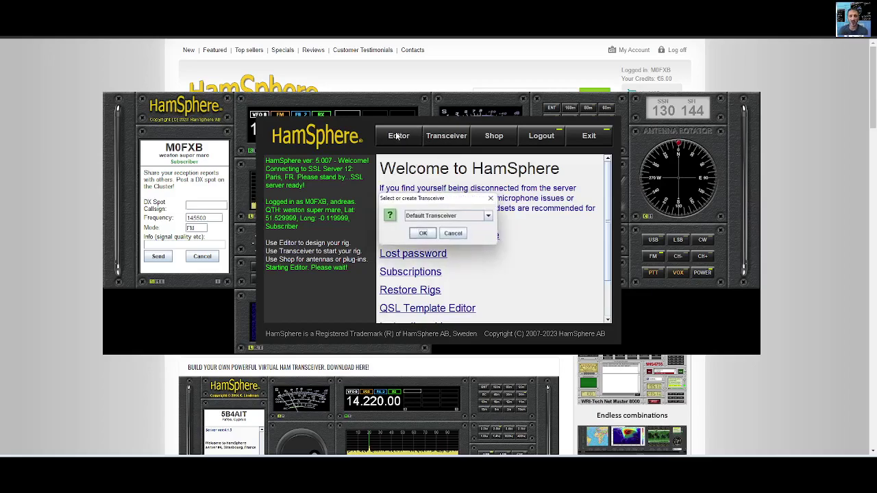
click(425, 236)
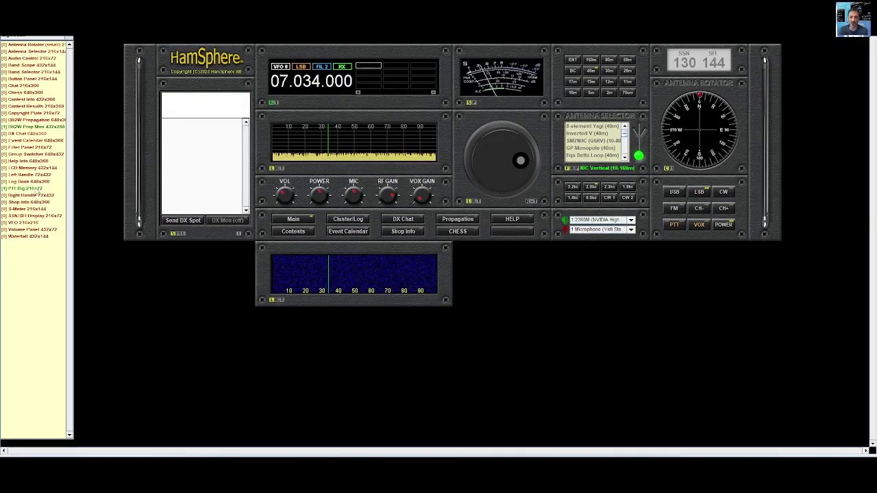
- Add the PTT Big 216x72 module beneath the mode buttons and the DR2W Prop Mini 432x288 beneath the tuning knob and audio selectors
click(34, 189)
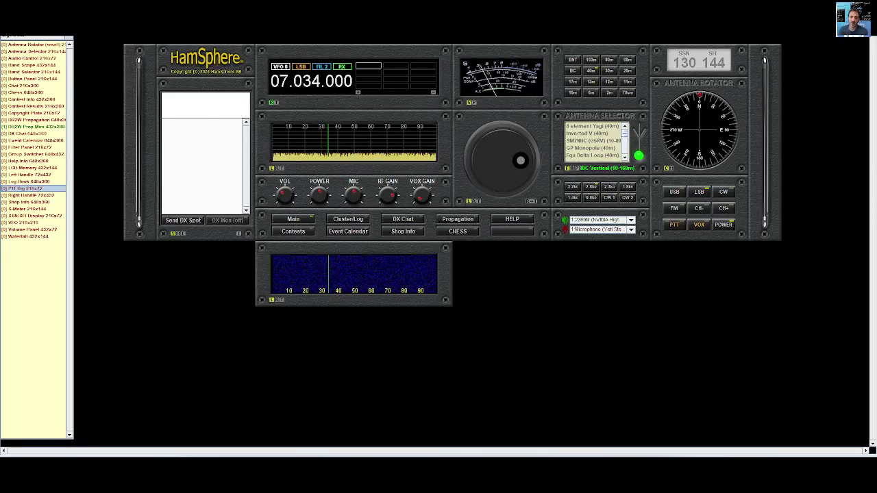
drag(349, 47, 690, 251)
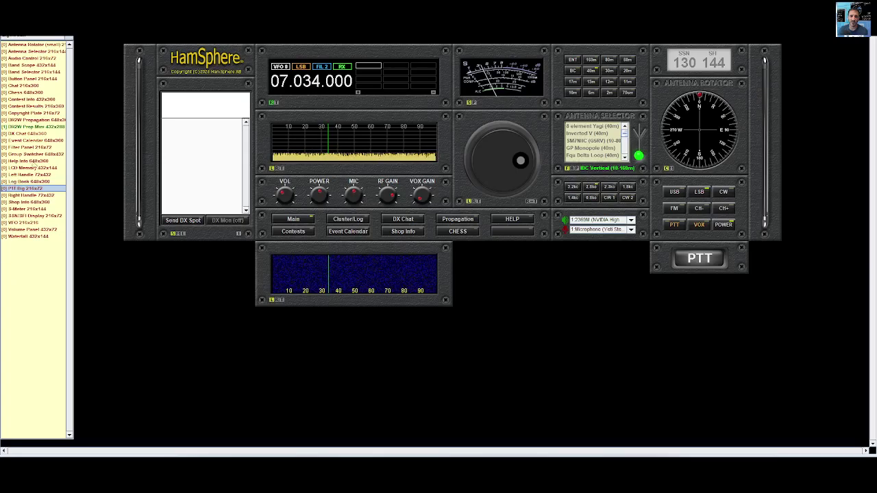
click(36, 128)
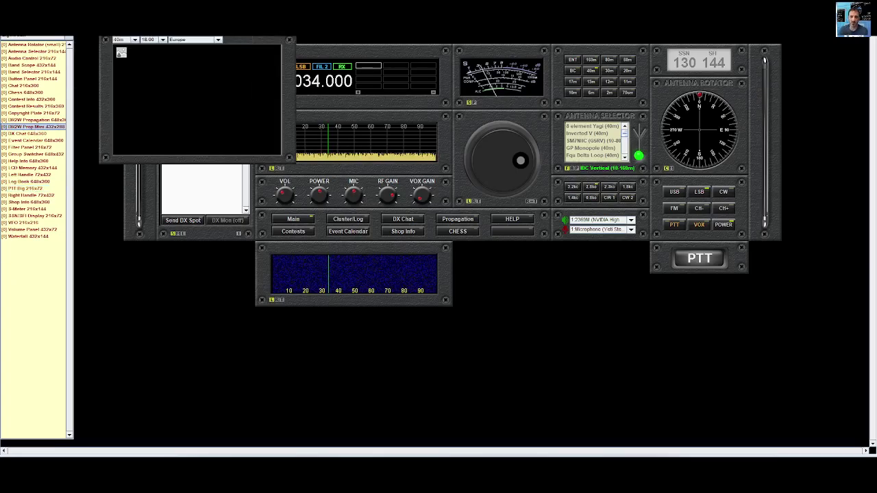
drag(234, 39, 593, 251)
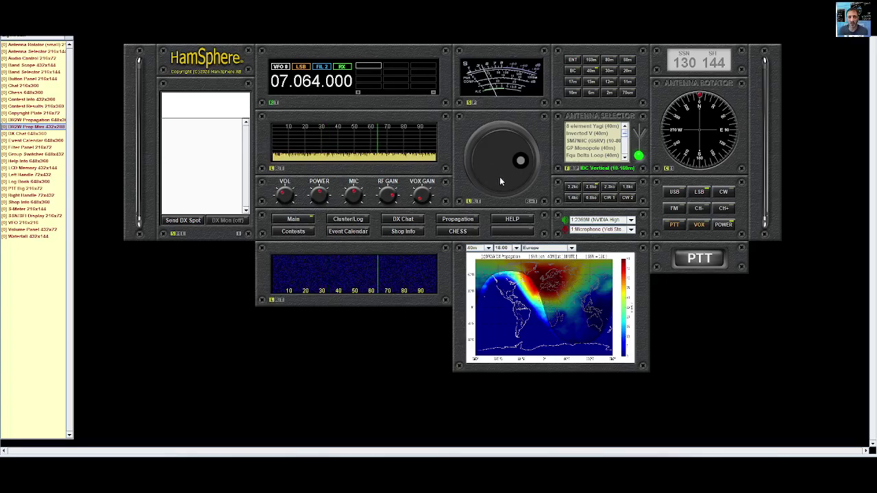
- Rearrange the waterfall beneath the chat module with the propagation map directly beside it, and exit the editor saving the assembly
drag(607, 251, 262, 252)
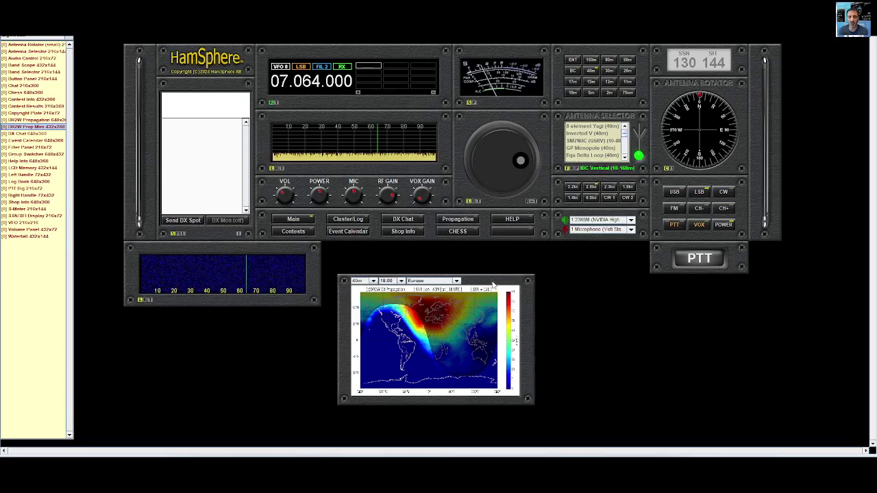
drag(492, 285, 479, 252)
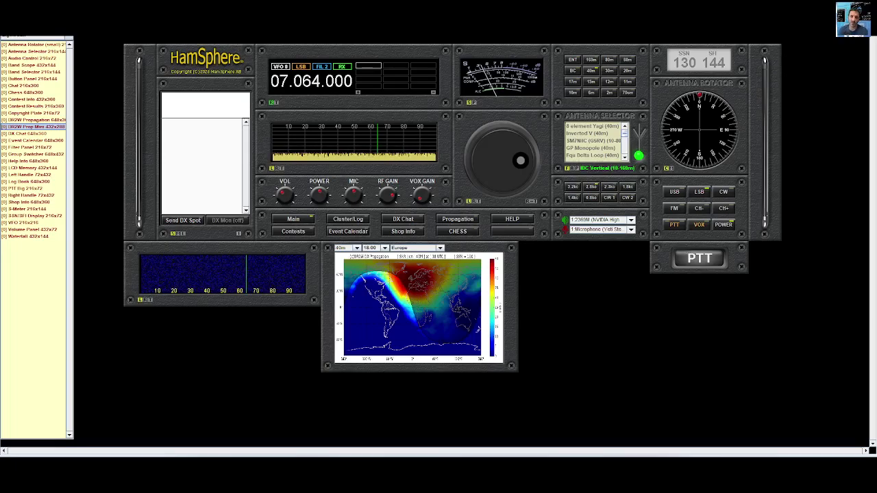
key(Escape)
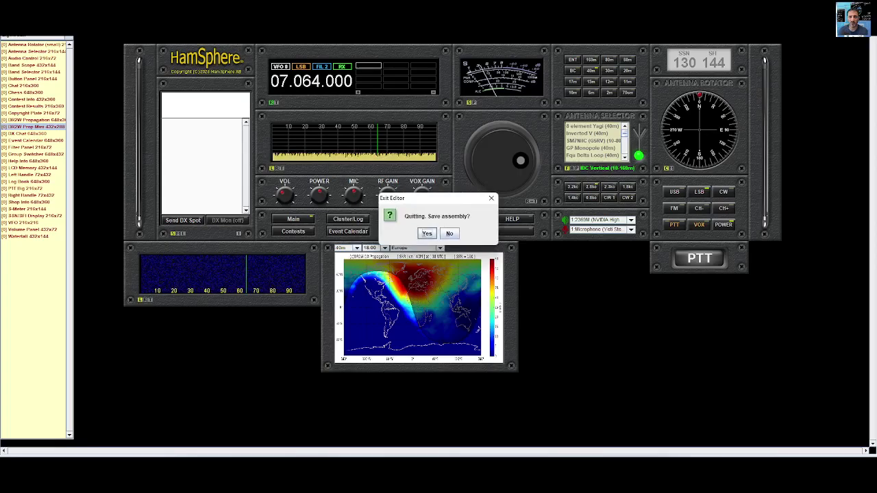
click(426, 234)
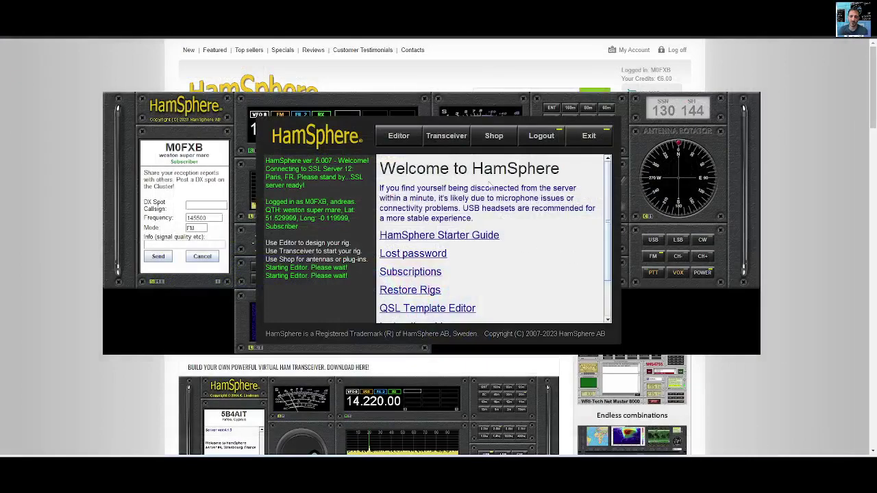
- Start the Default Transceiver from the HamSphere welcome window and adjust its receive volume
click(449, 135)
click(419, 234)
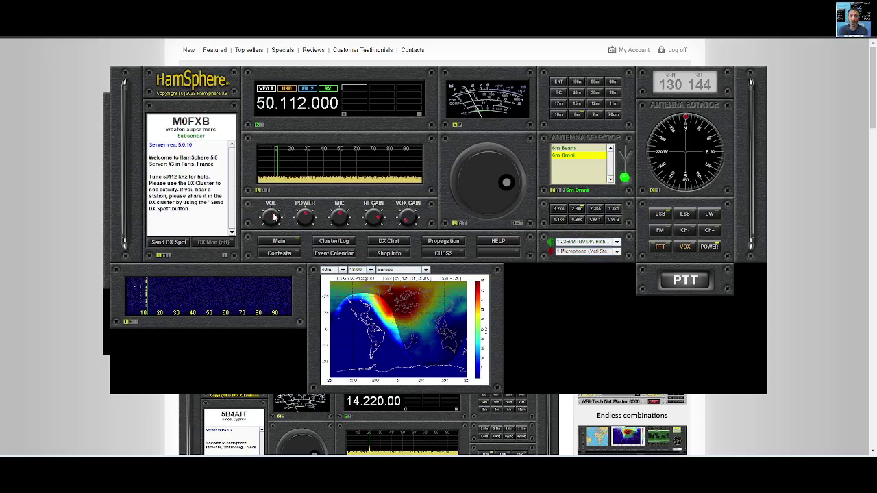
scroll(495, 184, down, 1)
scroll(493, 185, up, 2)
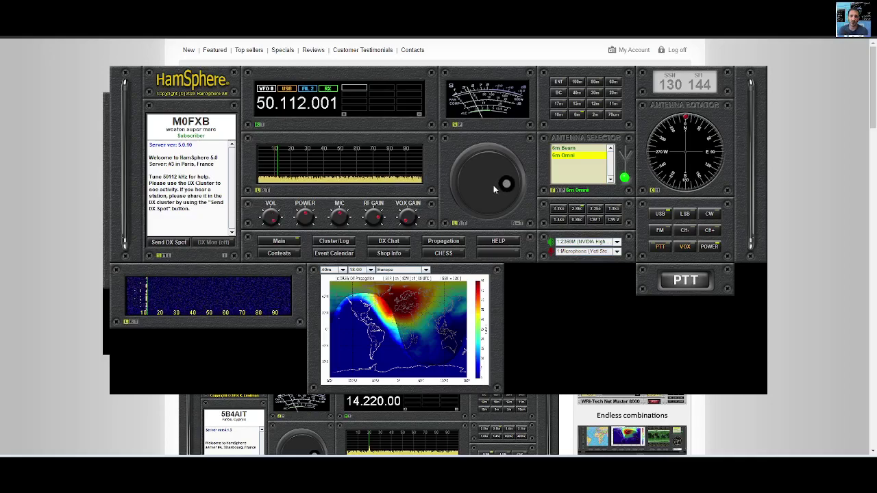
- Fine-tune the VFO to 50.112.023 with the main tuning knob, and check the computer's sound volume
scroll(491, 186, down, 7)
scroll(490, 186, down, 7)
scroll(487, 186, up, 20)
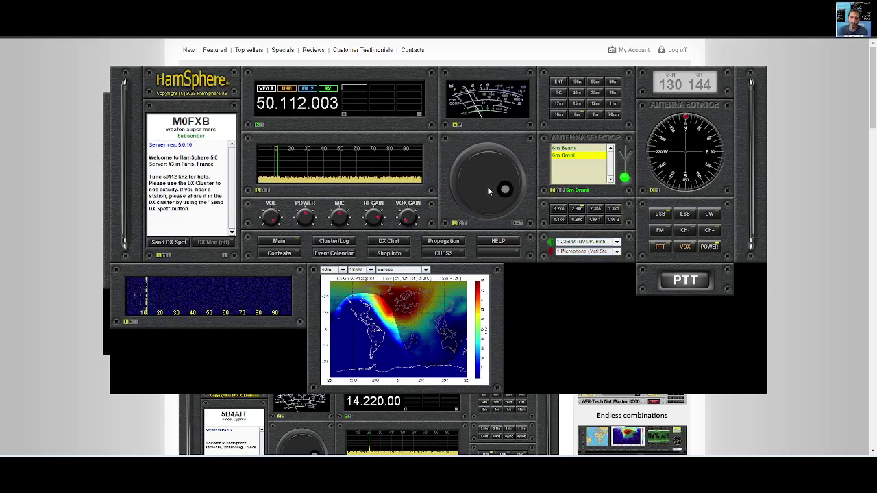
scroll(487, 190, up, 12)
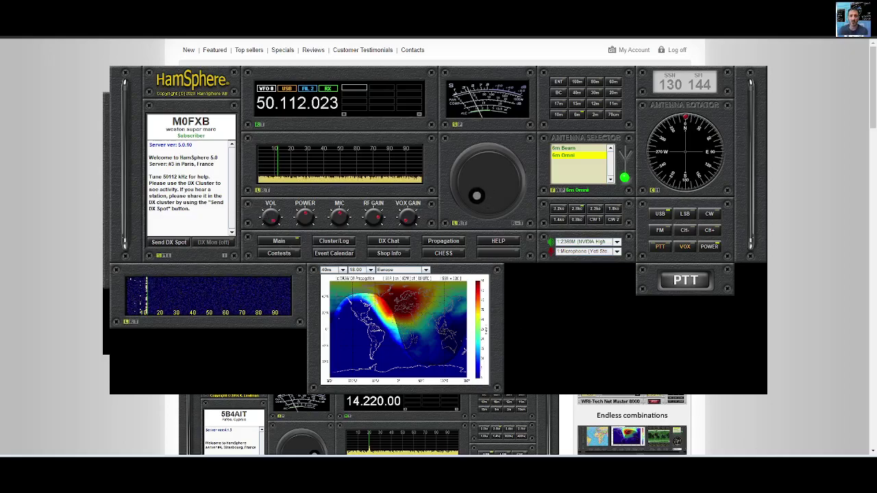
key(super+a)
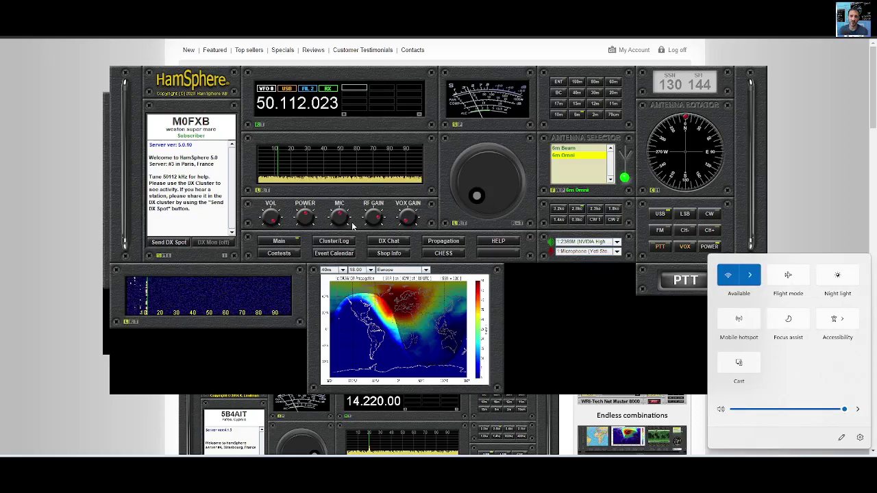
click(656, 231)
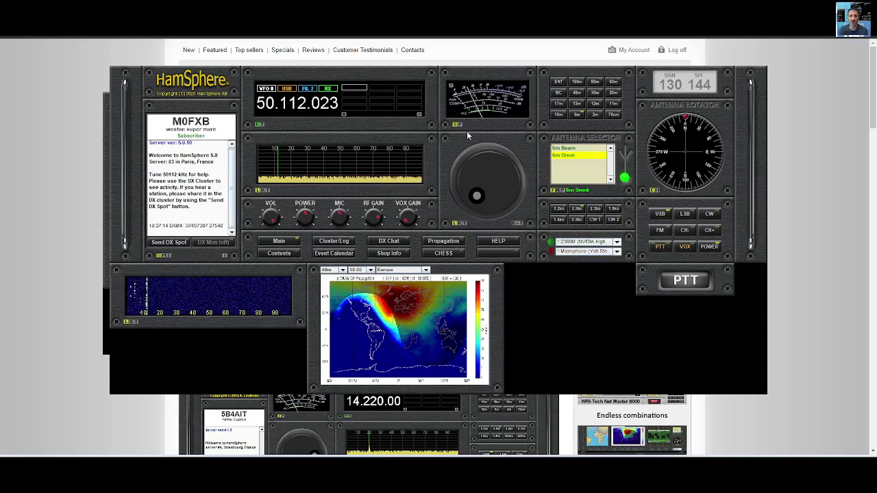
- Tune in 1 kHz steps back and forth across the signals on the 6m waterfall, finishing at 50.114.023
scroll(145, 293, up, 2)
scroll(145, 293, down, 6)
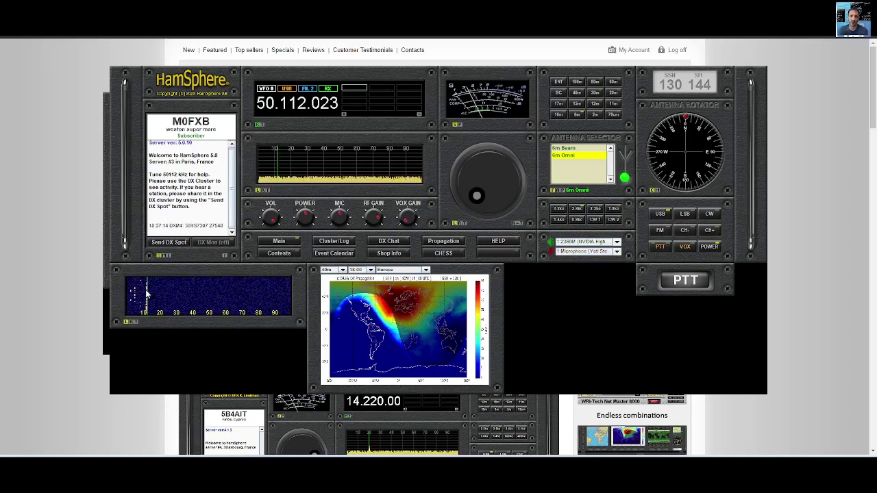
scroll(145, 293, up, 4)
scroll(146, 293, up, 1)
scroll(145, 294, down, 2)
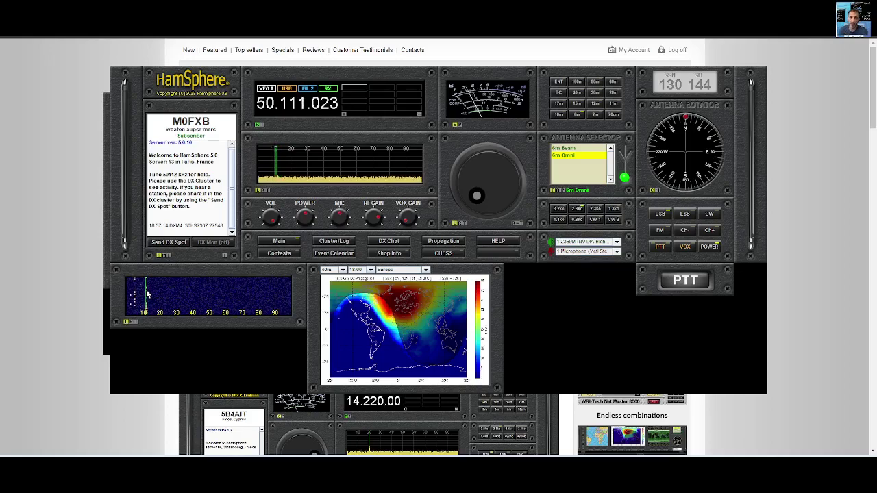
scroll(145, 294, up, 1)
scroll(145, 293, up, 2)
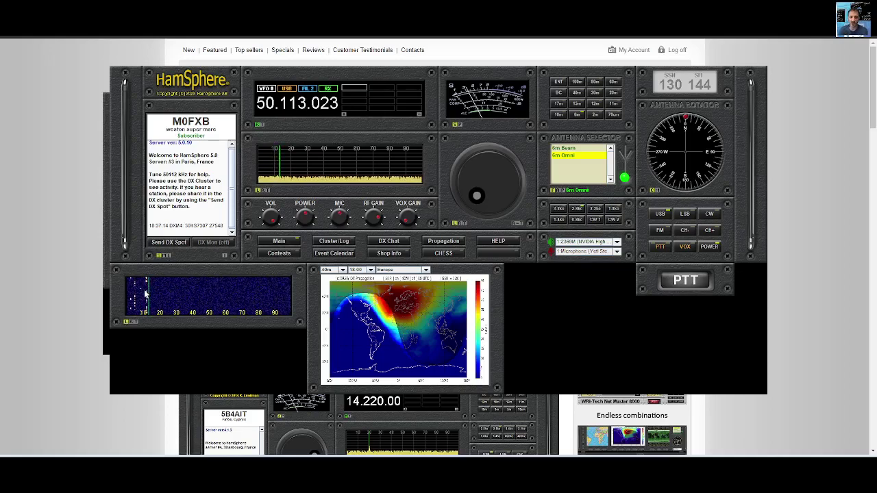
scroll(150, 286, down, 4)
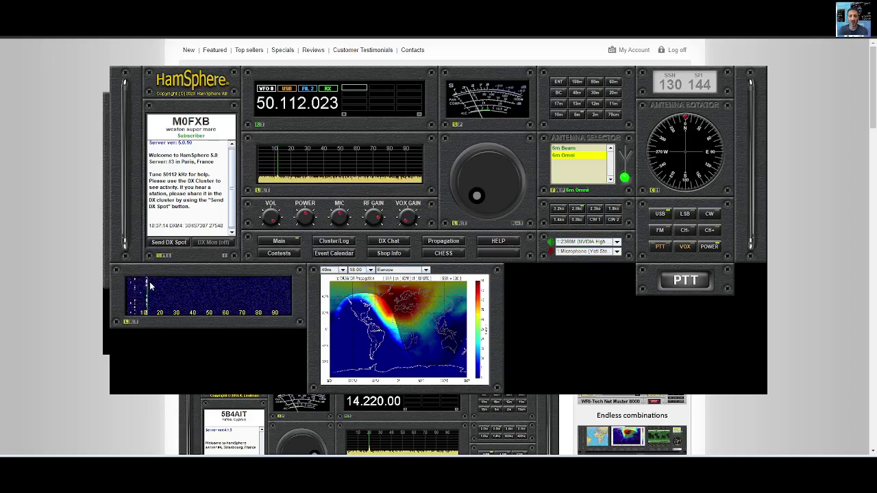
scroll(151, 286, down, 2)
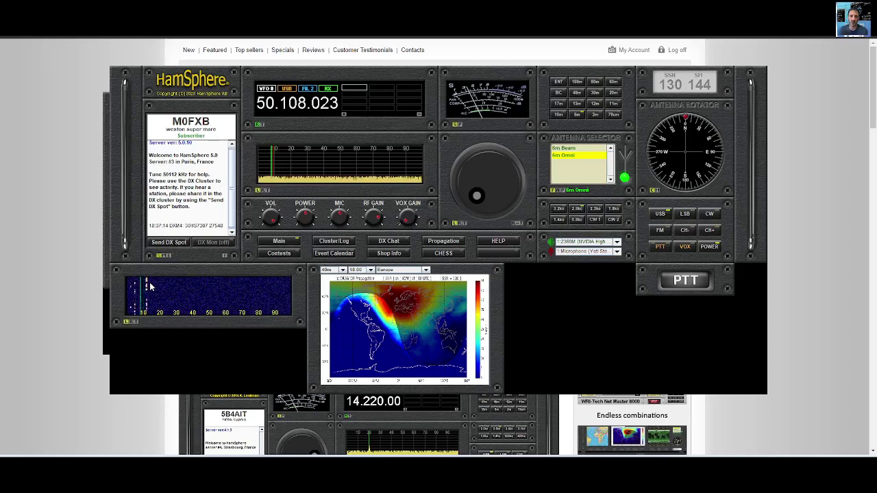
scroll(150, 286, up, 4)
scroll(150, 286, up, 2)
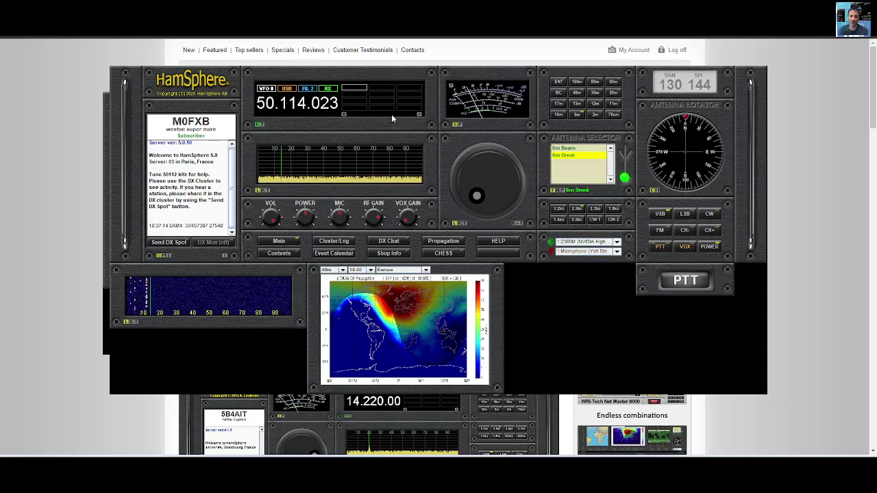
- Switch to the 40m band and tune across the band scope to 07.099.000
click(578, 92)
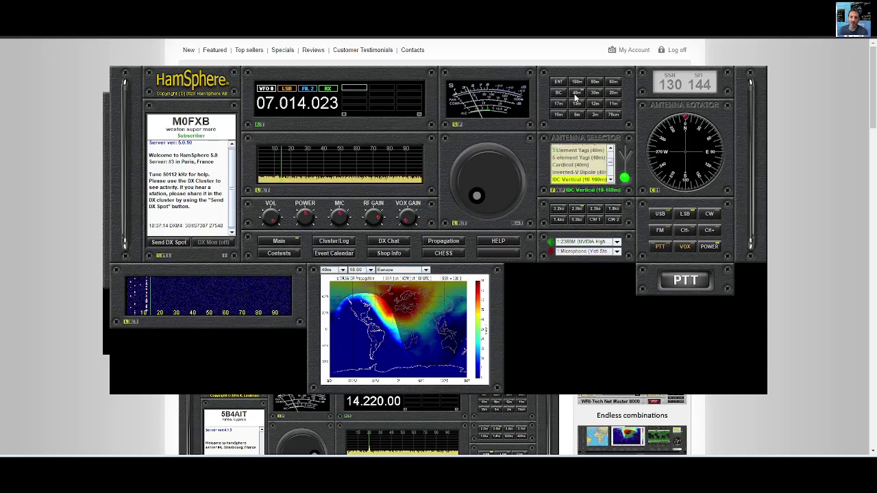
scroll(454, 177, up, 1)
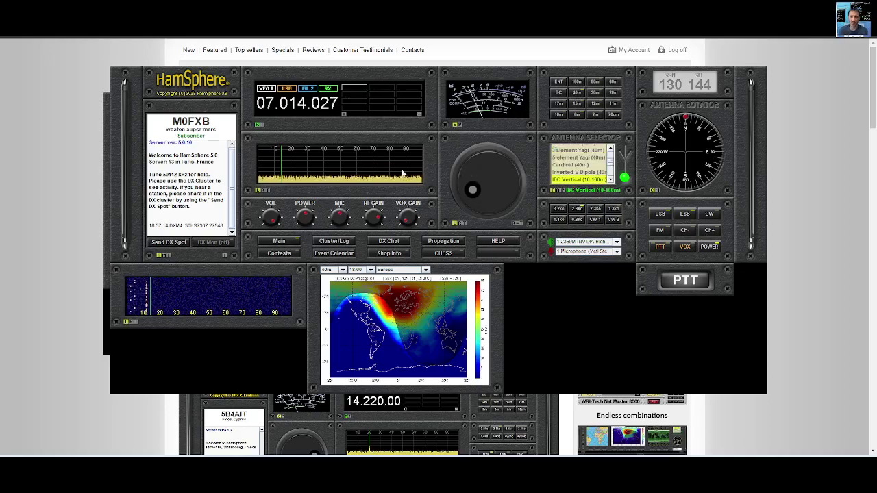
click(348, 163)
click(414, 177)
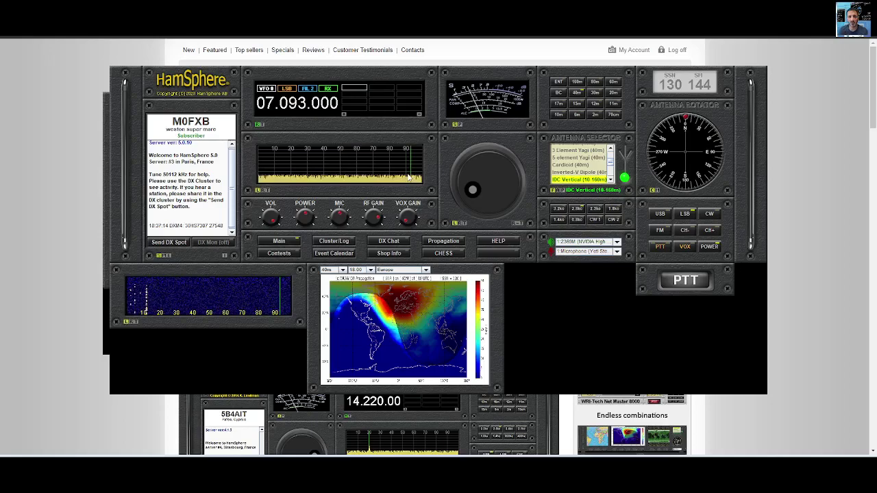
click(411, 178)
click(410, 178)
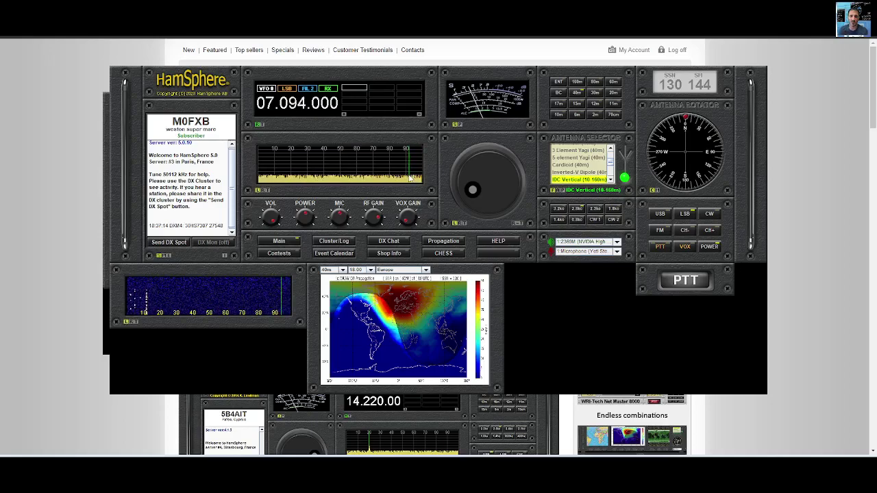
click(409, 178)
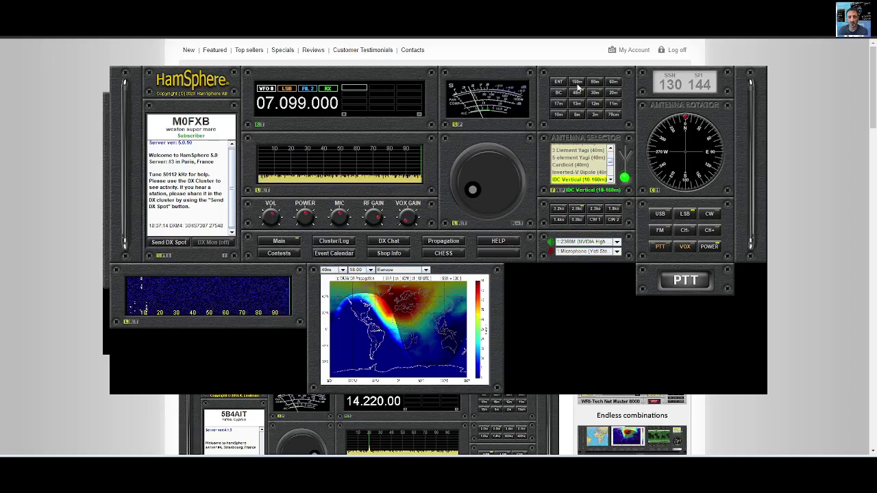
- Switch to the 20m band, tune down to 14.295.000 and step the channel up to 14.299.000
click(612, 94)
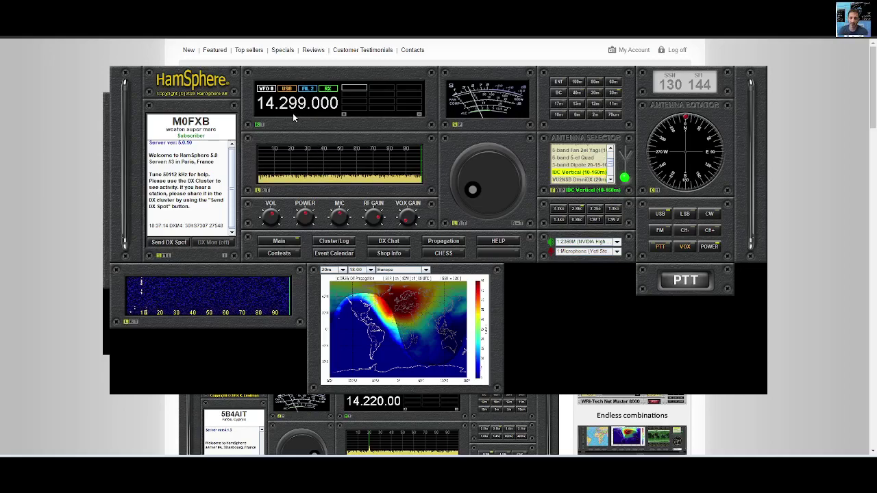
scroll(299, 116, down, 4)
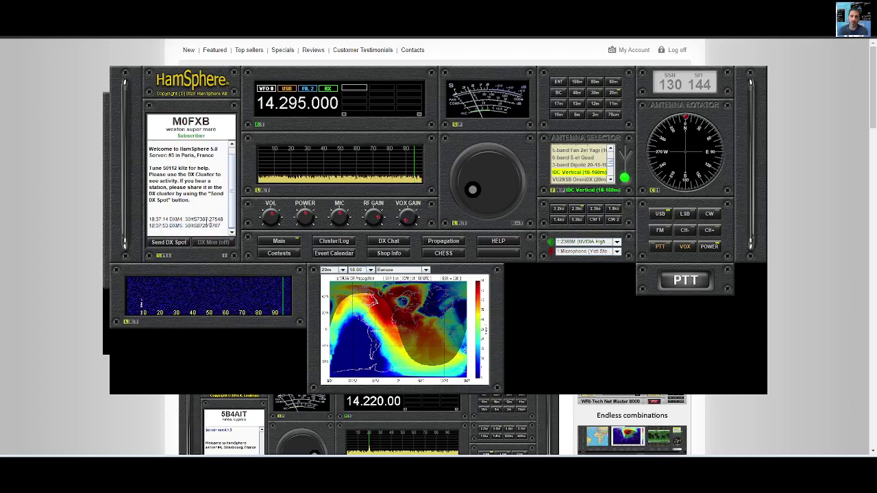
click(709, 230)
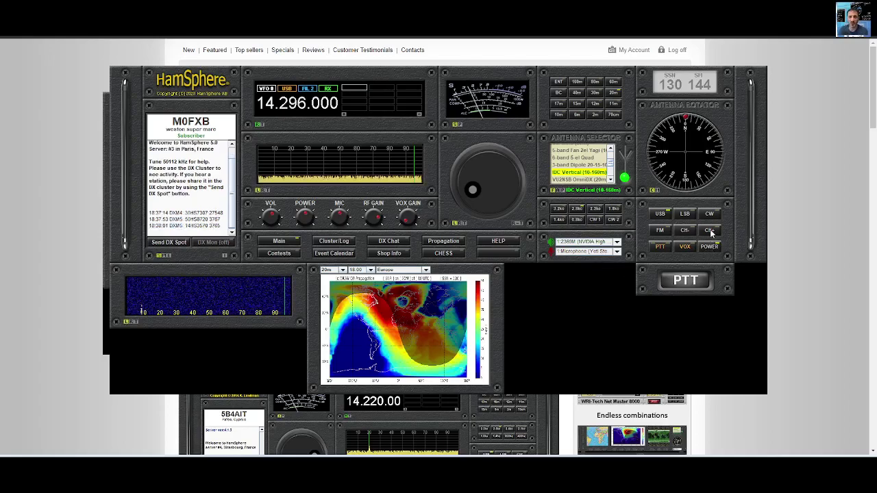
click(710, 230)
click(710, 230)
click(710, 230)
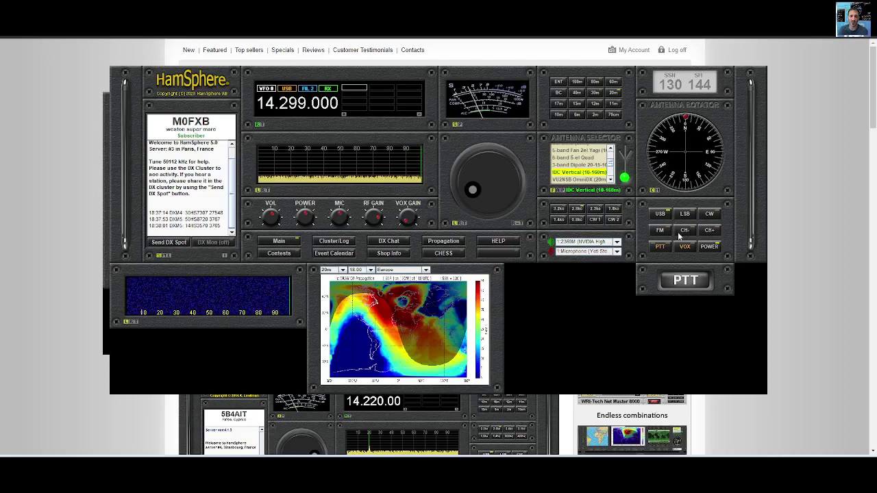
- Step the channel down to 14.286.000 and fine-tune with the main tuning knob to 14.285.955
click(683, 232)
click(683, 231)
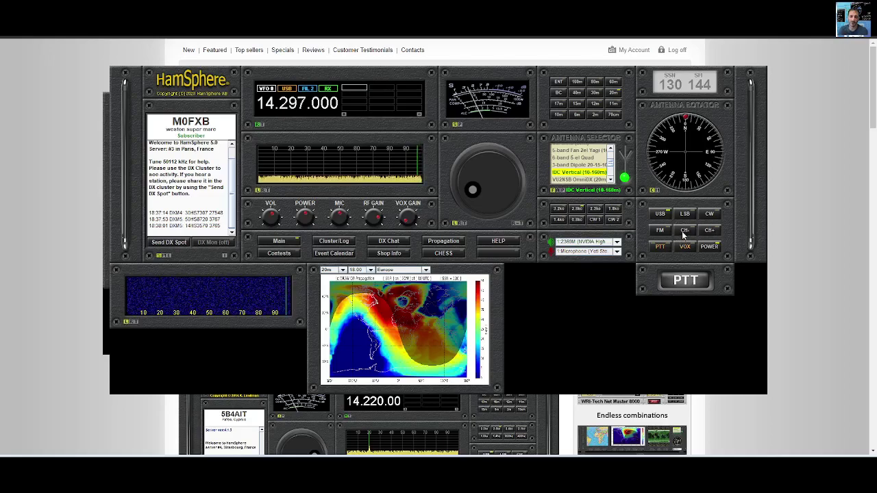
click(683, 231)
click(683, 231)
click(682, 231)
click(682, 231)
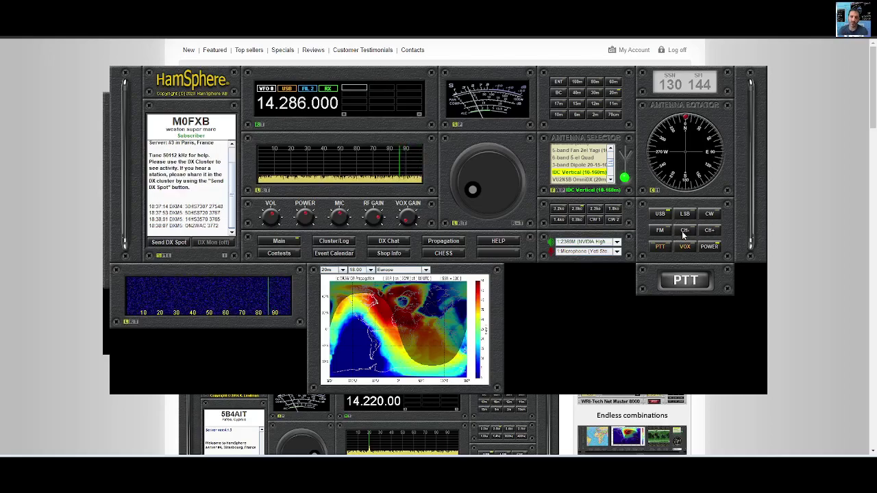
mouse_move(473, 189)
mouse_down()
mouse_move(499, 185)
mouse_move(475, 181)
mouse_up()
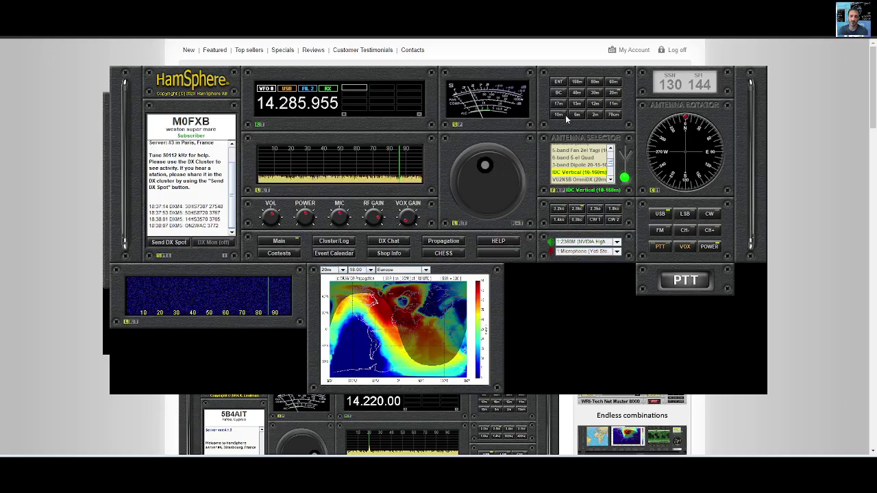